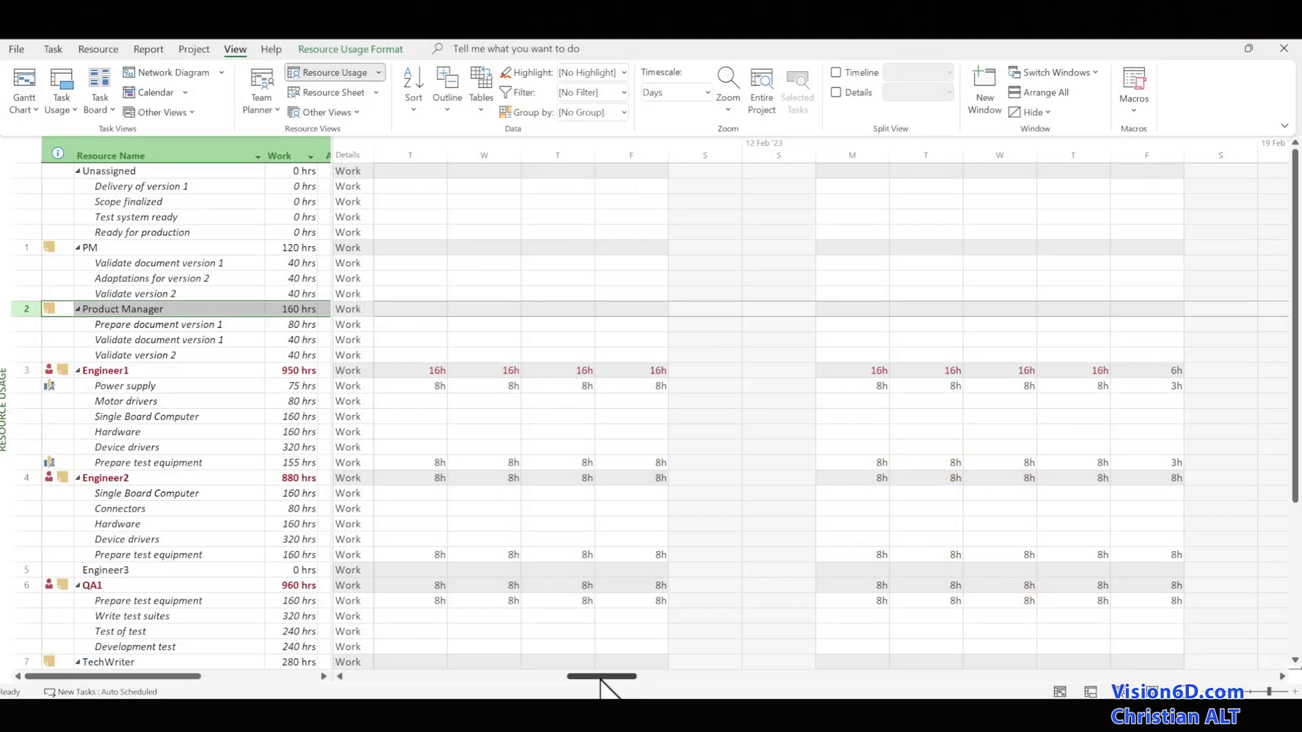
drag(595, 688, 669, 693)
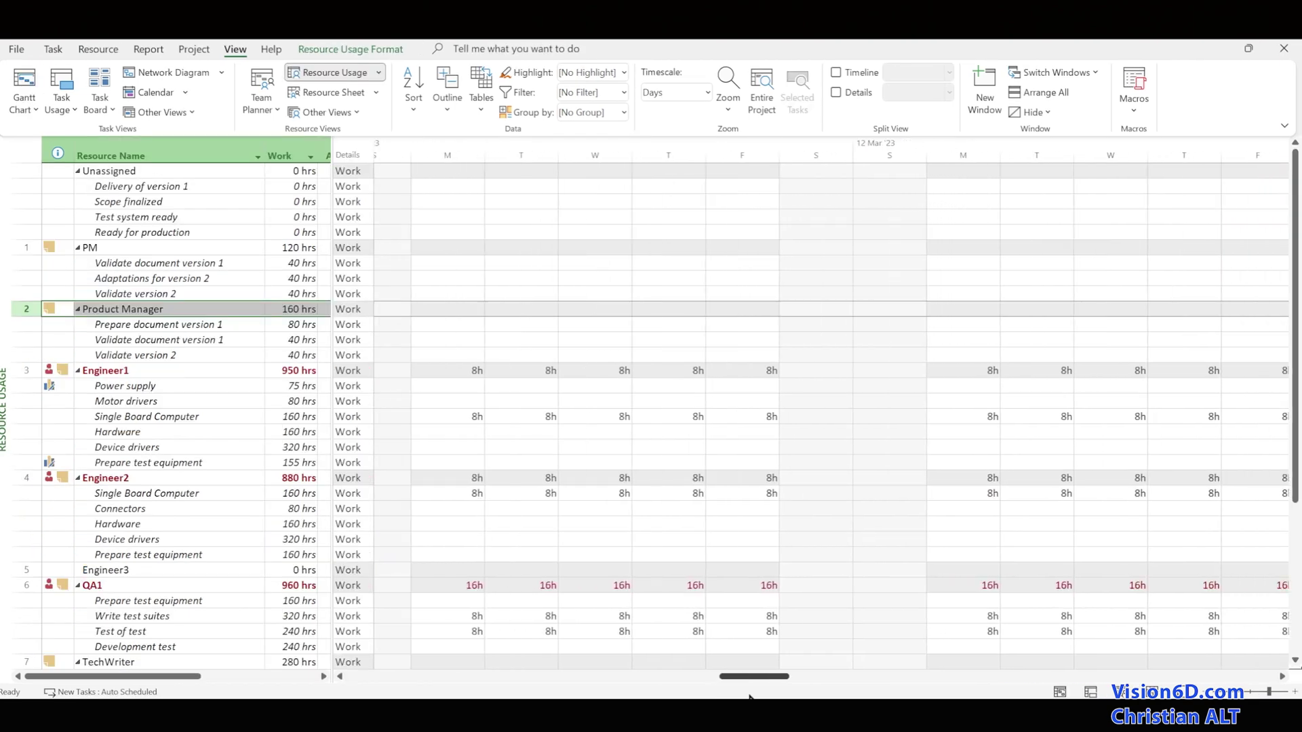
drag(777, 676, 957, 676)
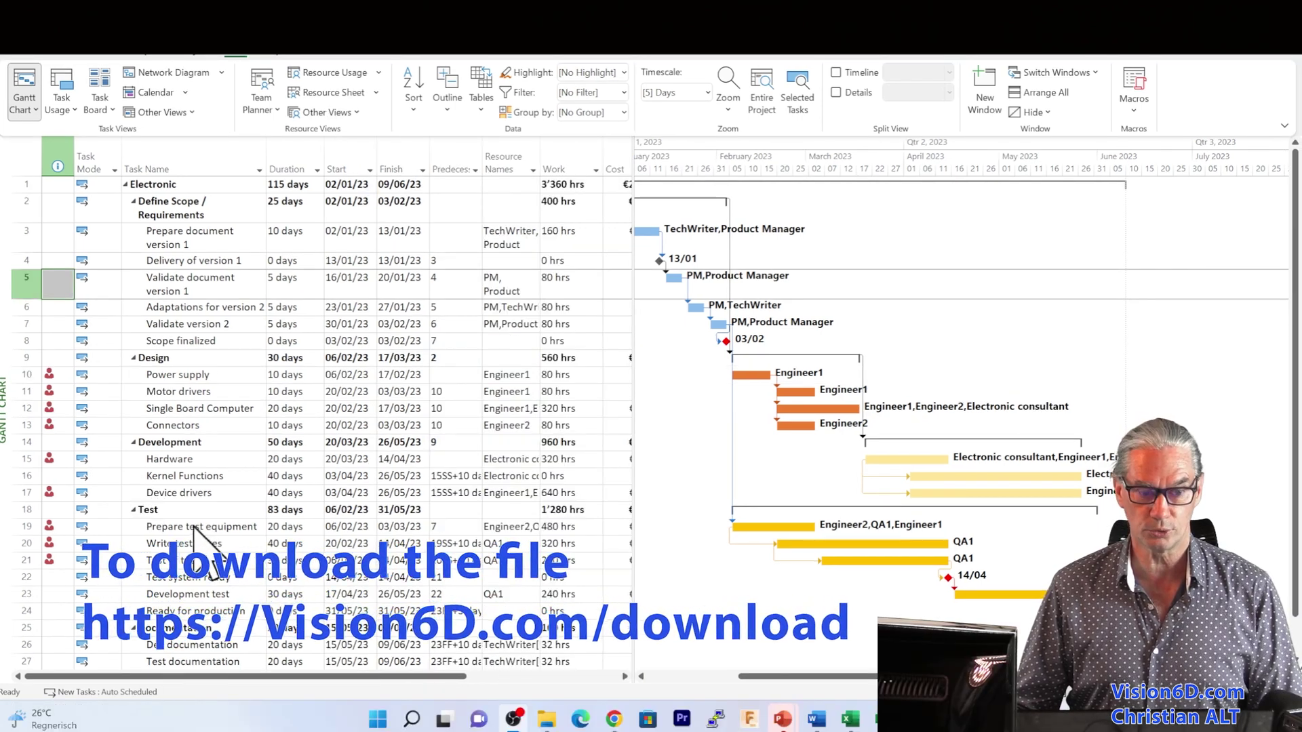
Switch the project from the Gantt Chart to the Resource Usage view
right_click(2, 328)
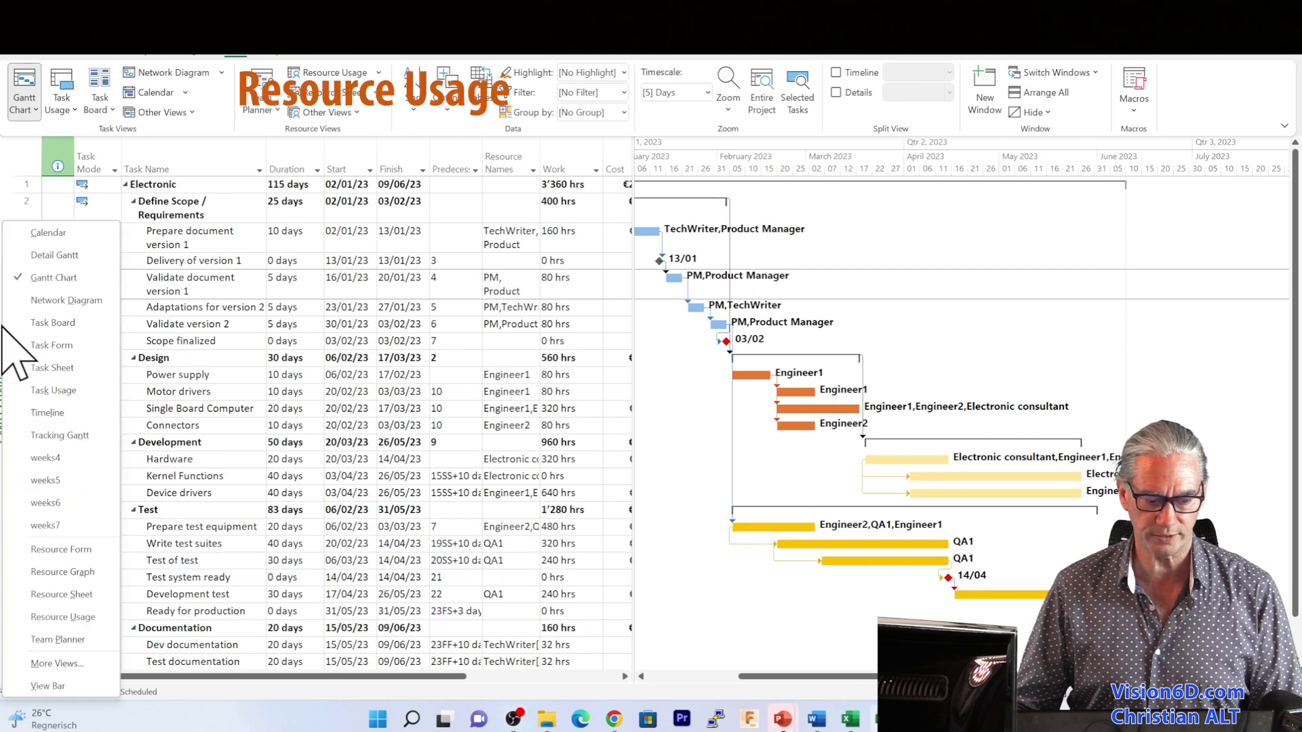
click(70, 617)
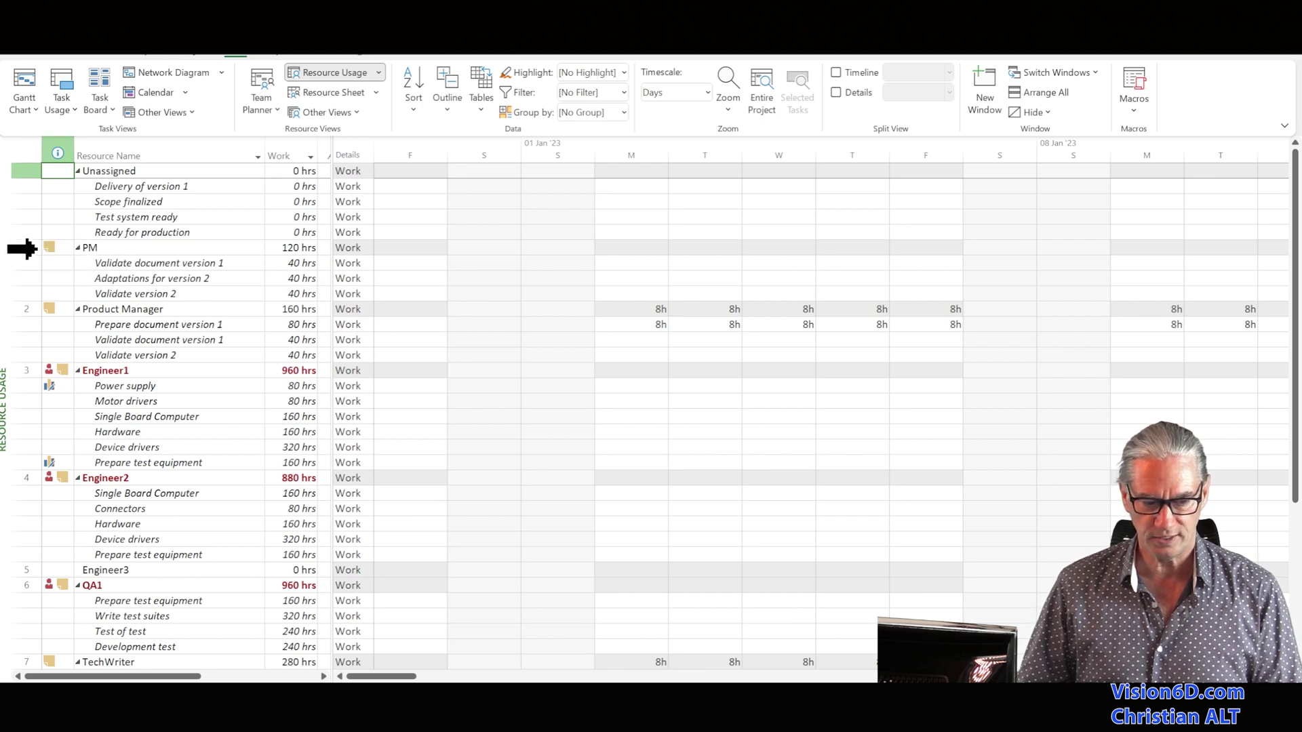
Examine the tasks assigned to the PM resource and compare their work hours with the resource's total
click(7, 248)
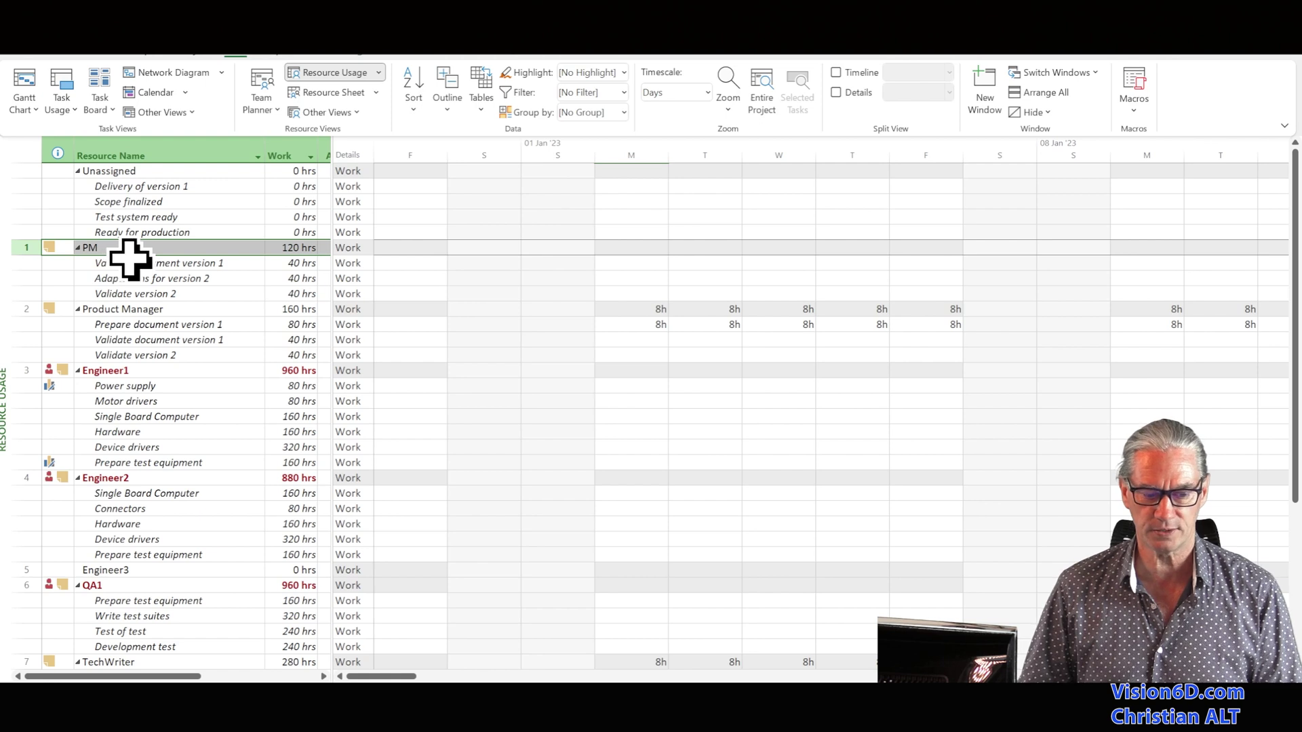
click(164, 263)
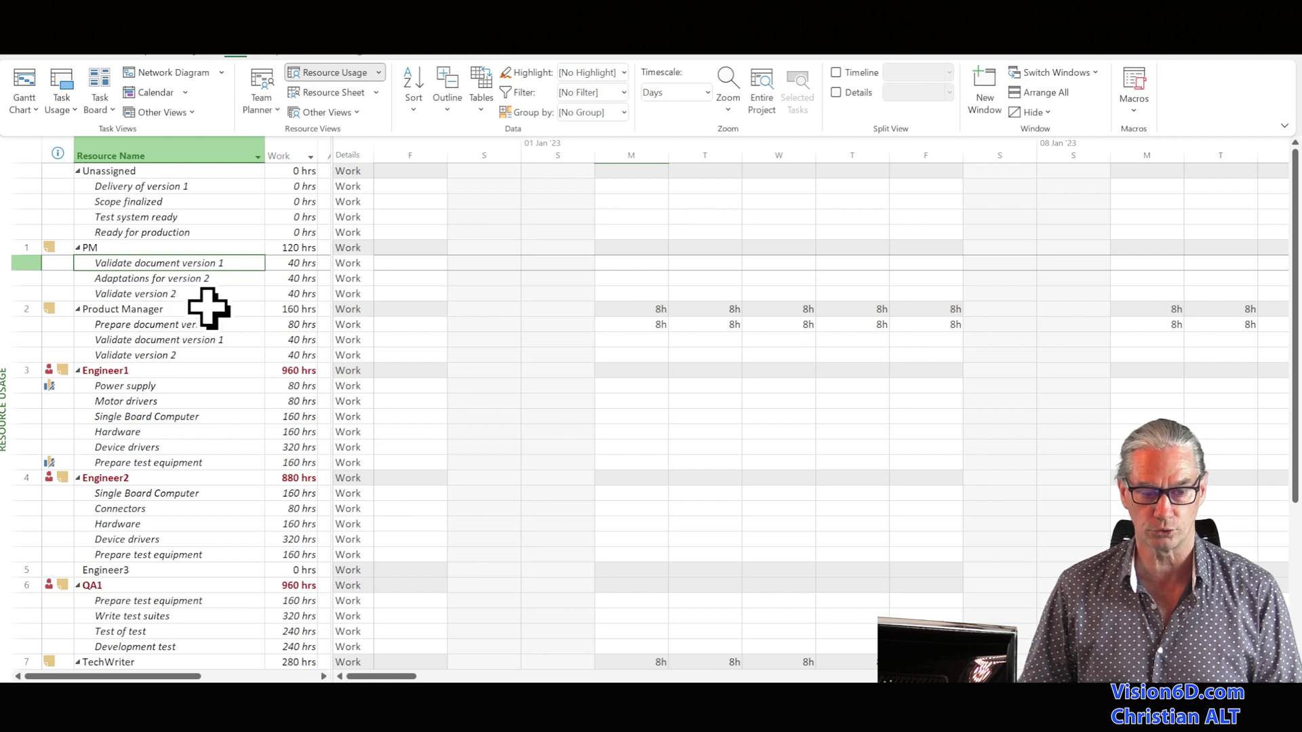
click(292, 150)
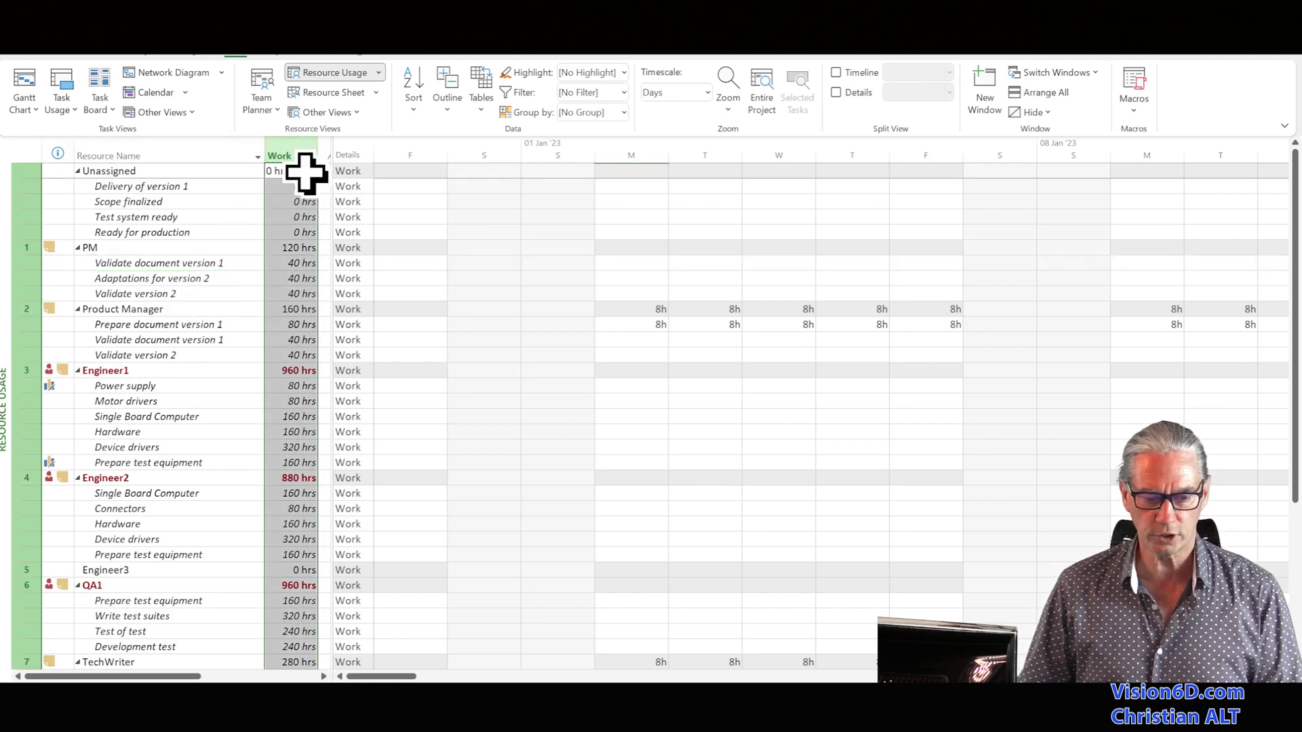
click(289, 263)
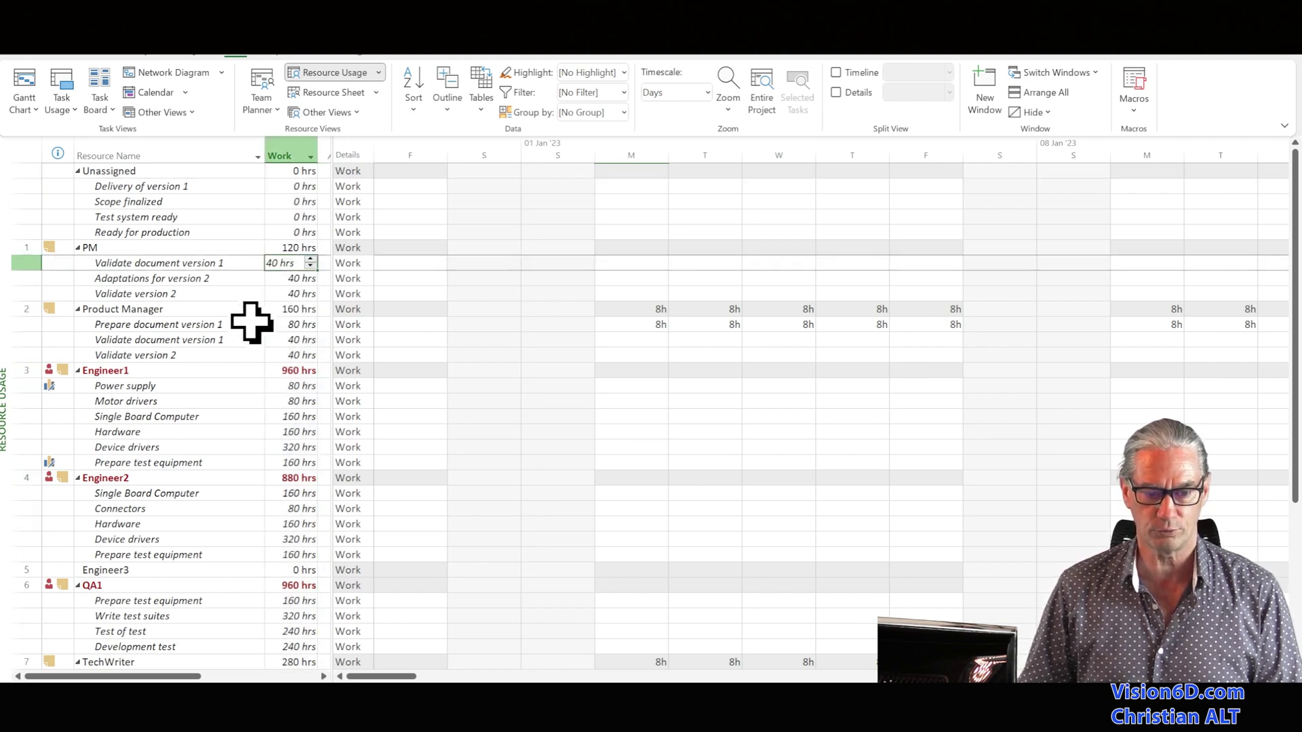
click(280, 278)
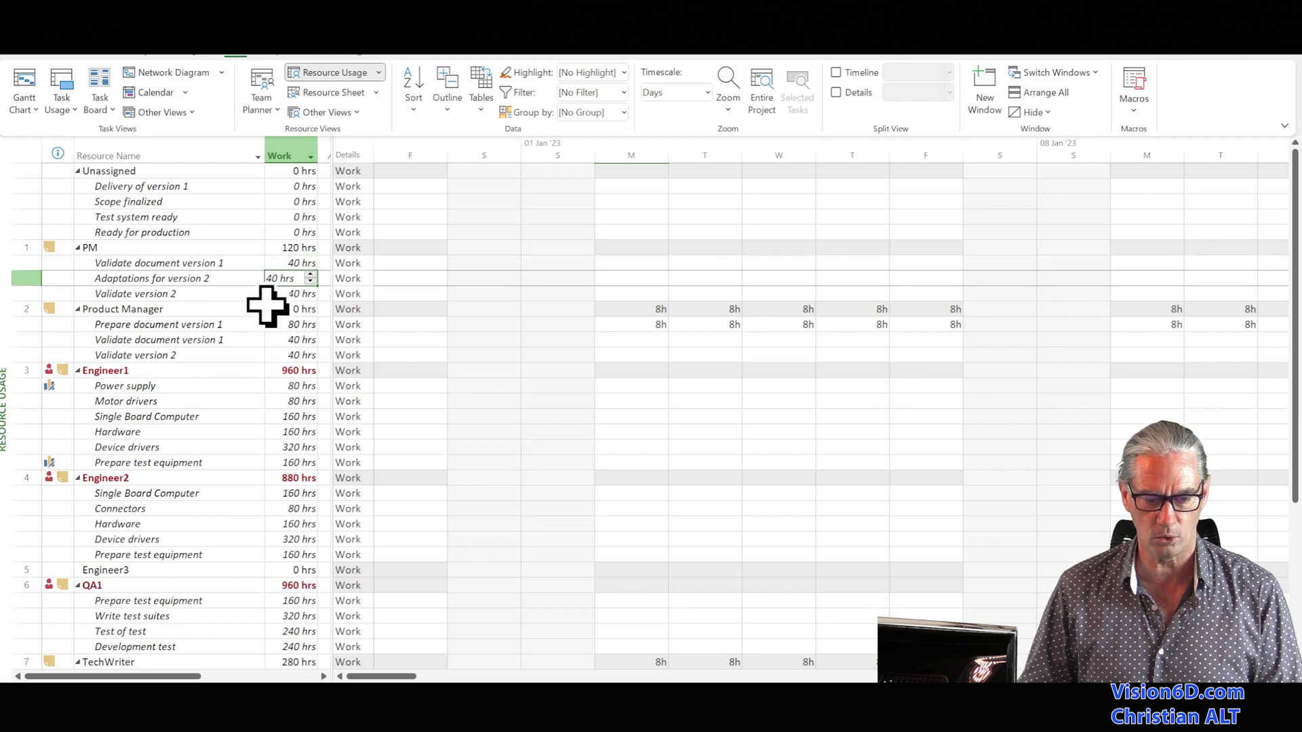
click(276, 295)
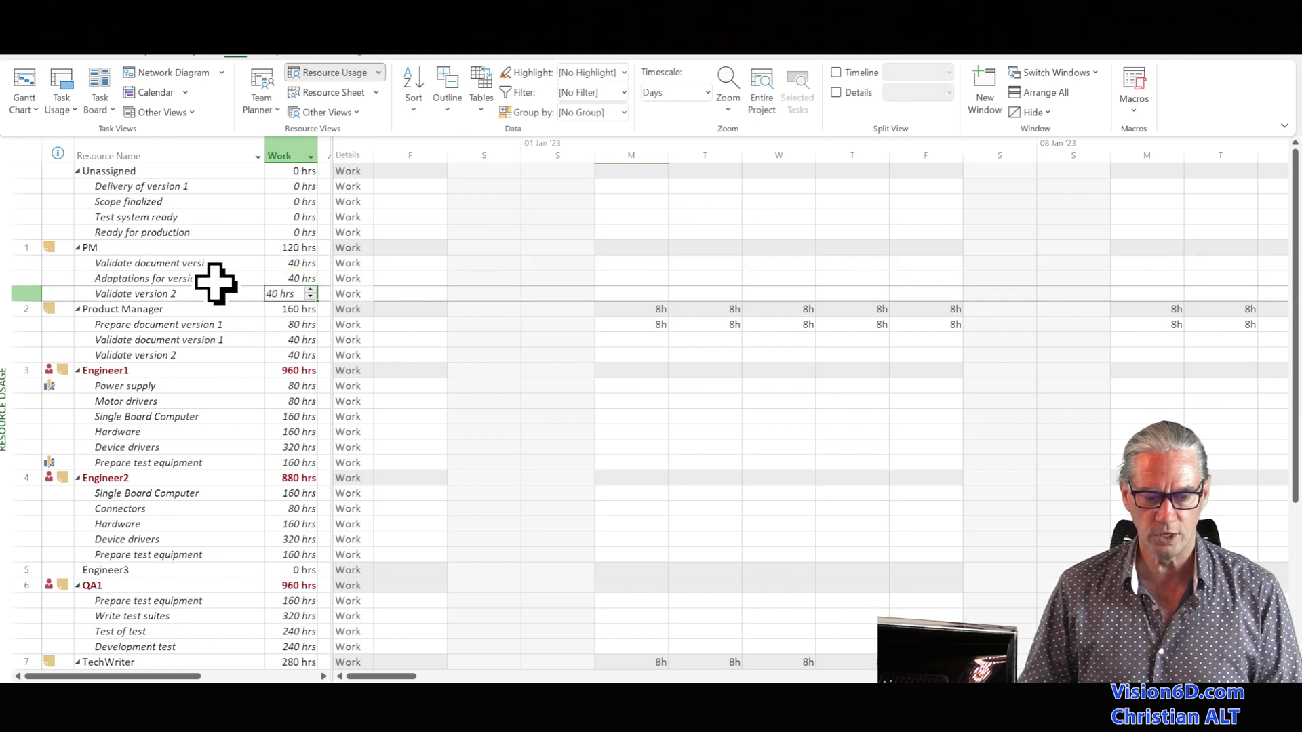
click(291, 248)
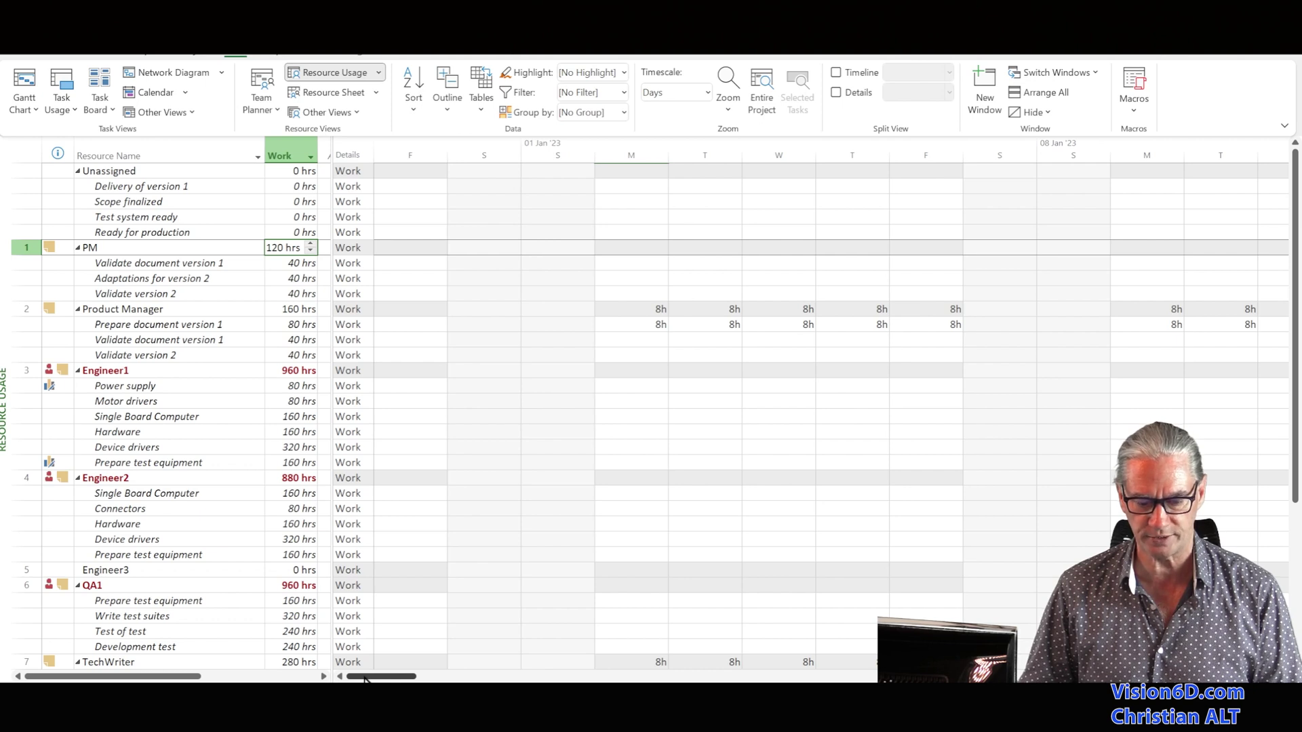
Examine the PM's daily work hours for the assigned tasks in the timephased grid for mid and late January 2023
drag(364, 677, 397, 677)
scroll(827, 406, right, 10)
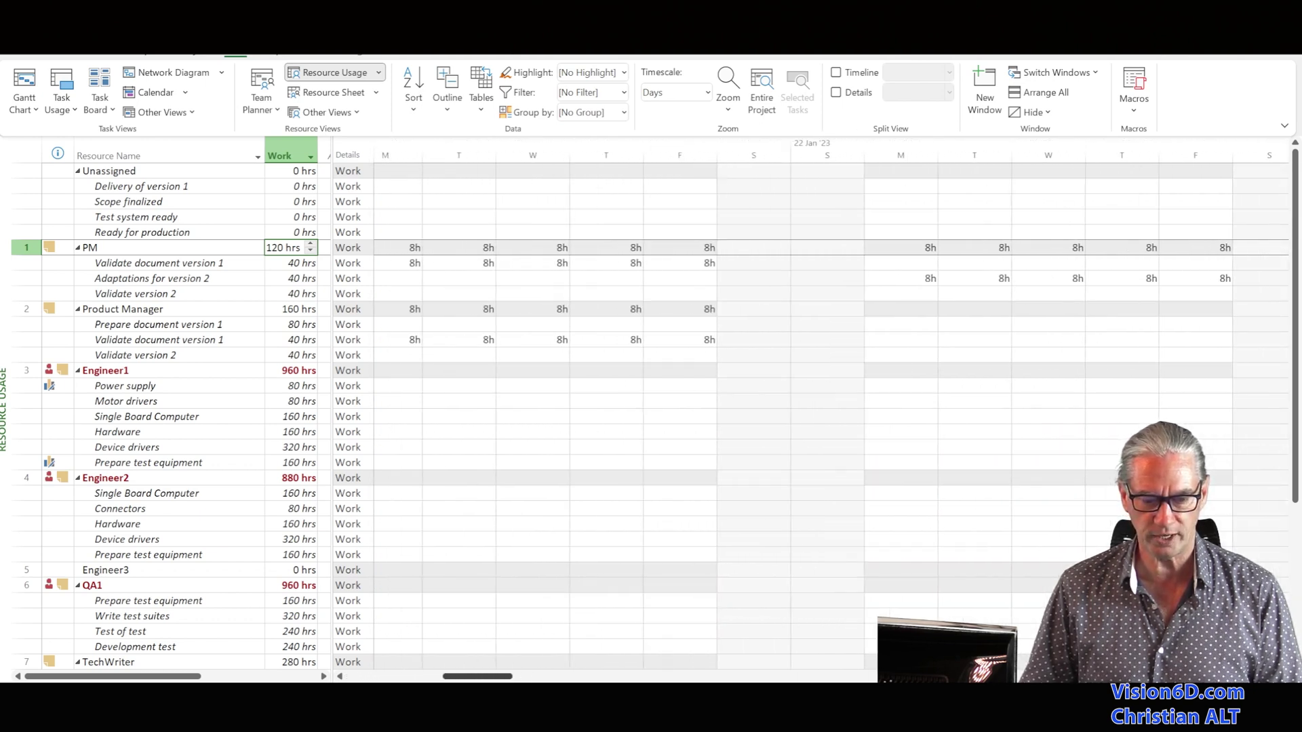
scroll(827, 407, left, 2)
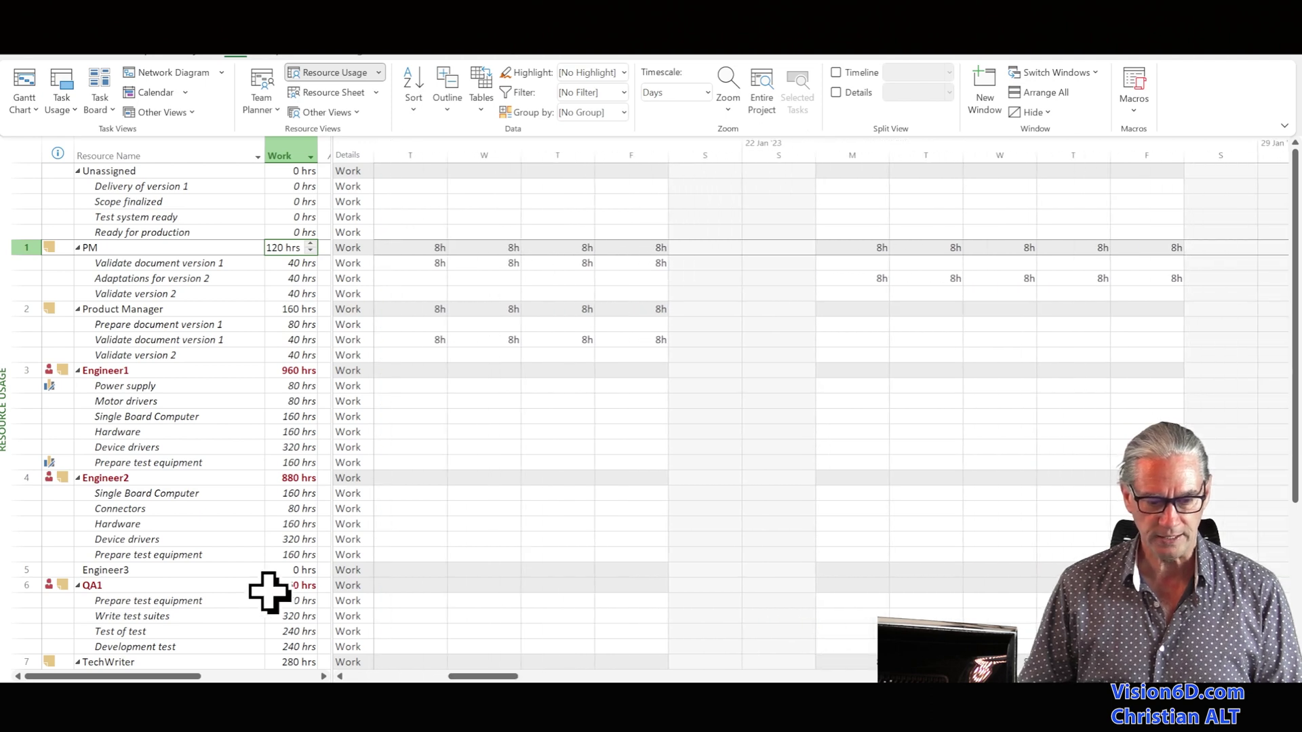
click(19, 263)
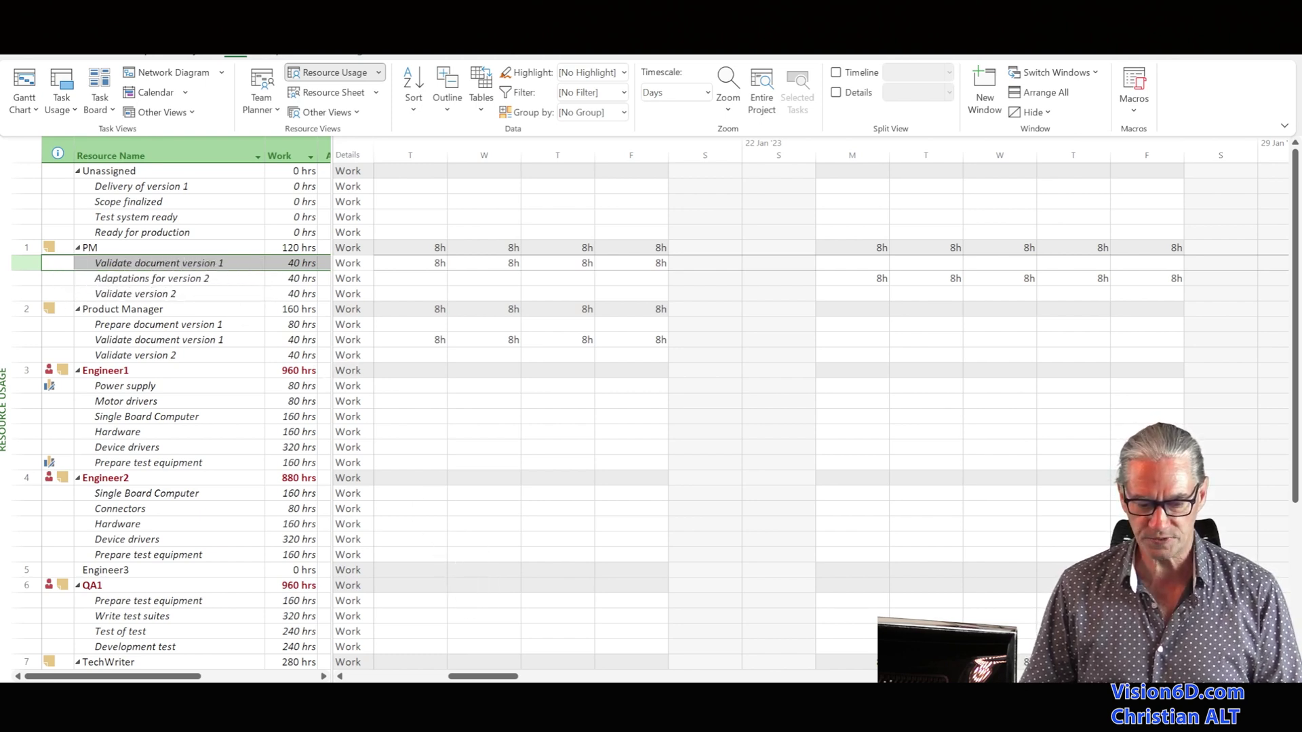
mouse_move(512, 699)
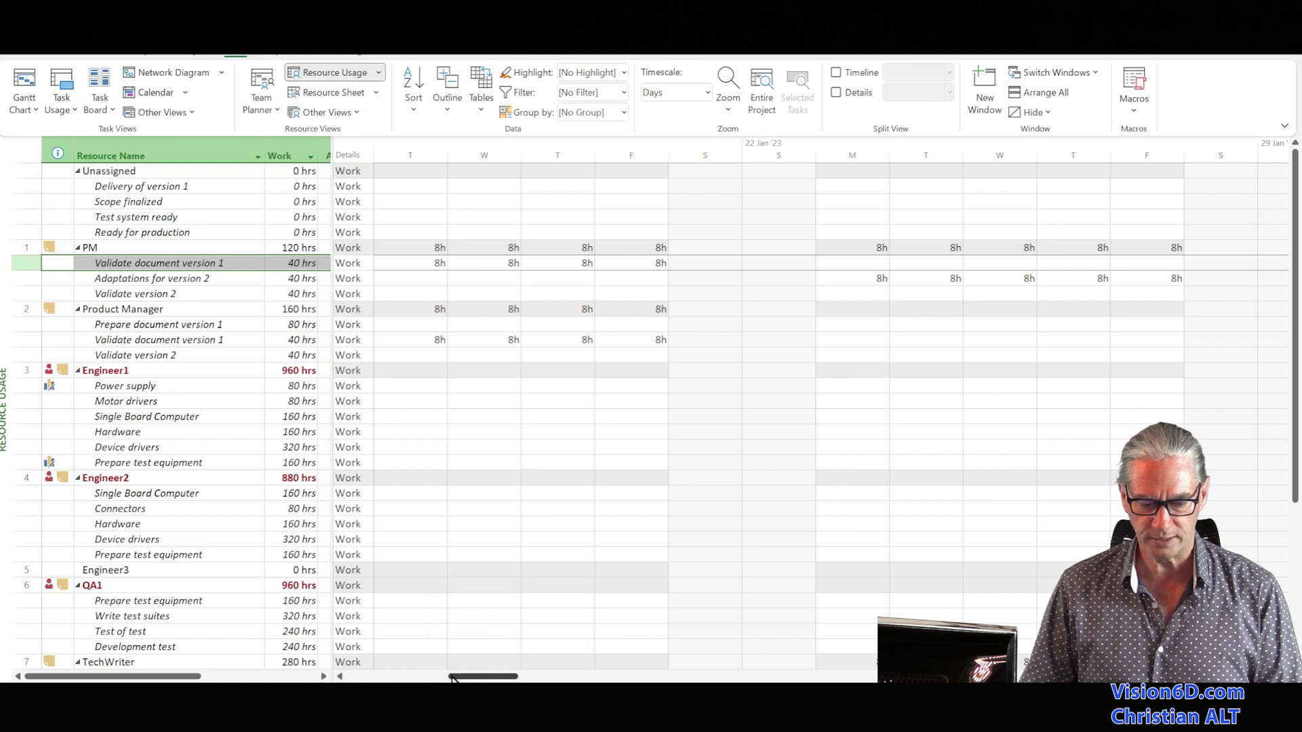
drag(448, 678, 444, 679)
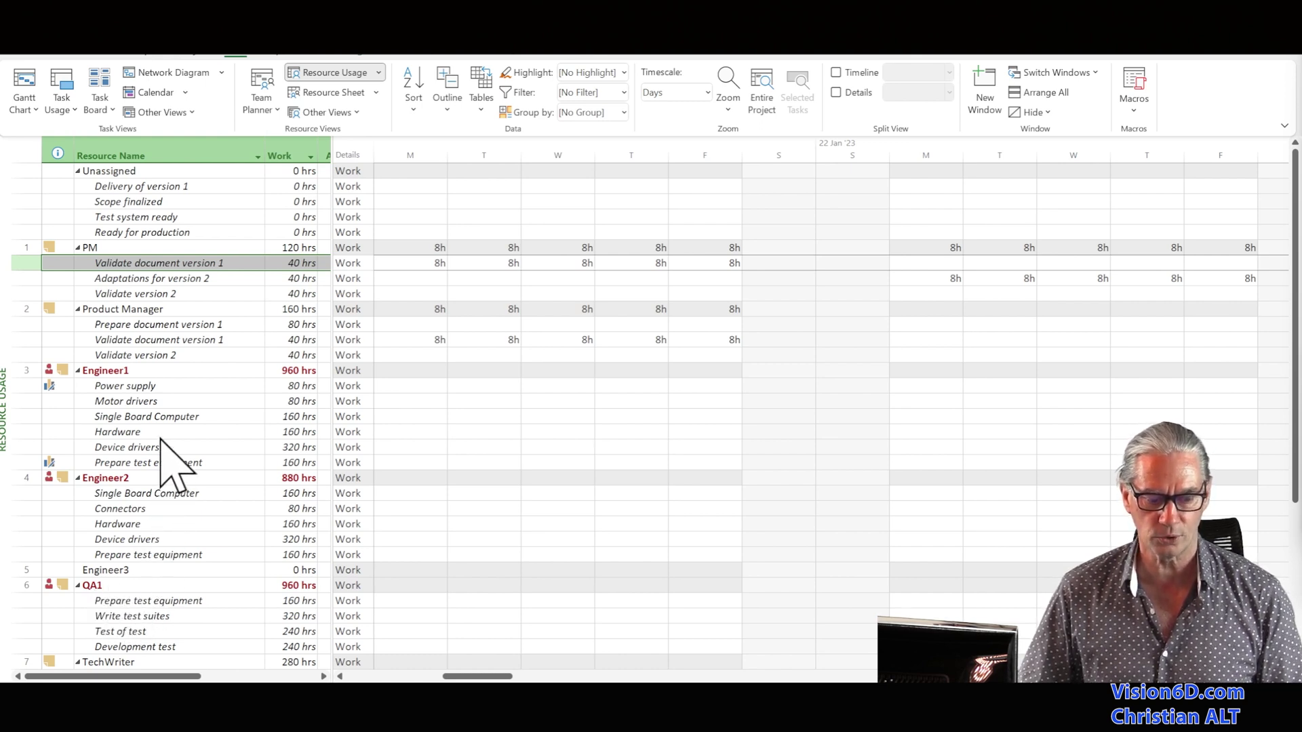
key(ctrl+Home)
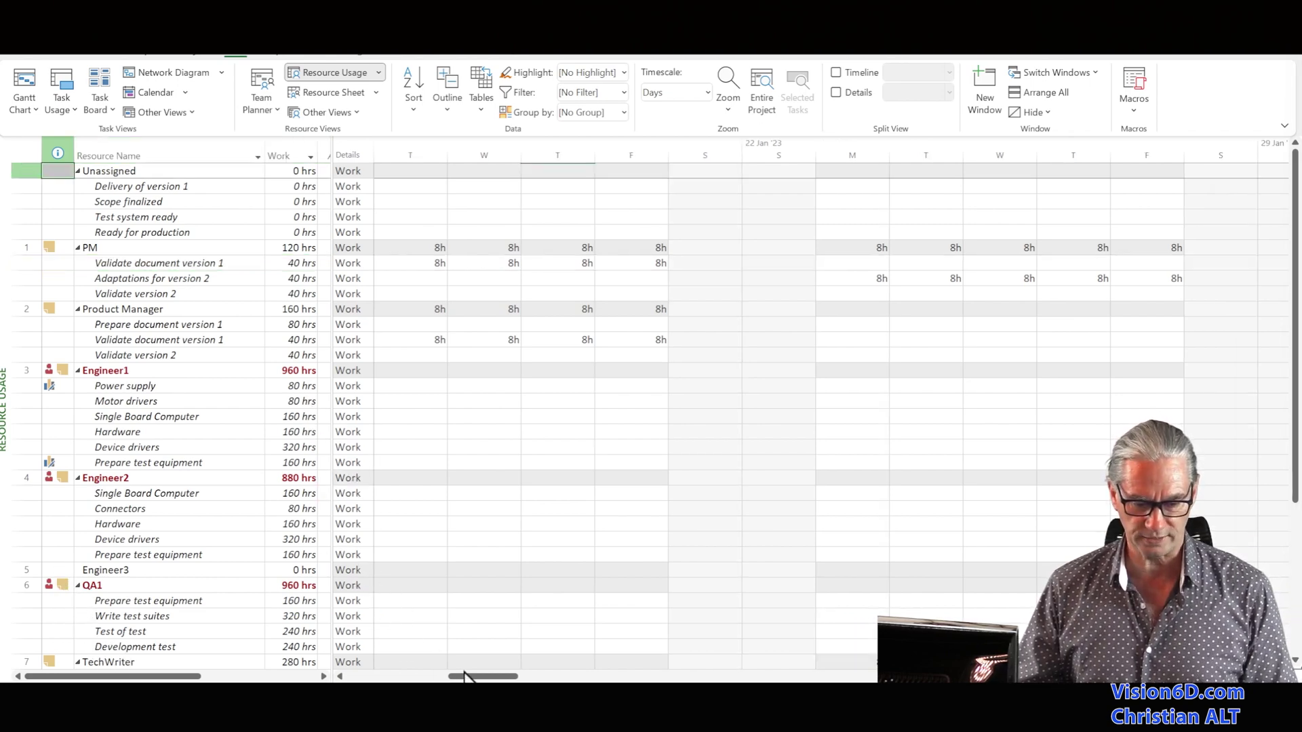
Display the Overallocation details for the resources in February 2023 and widen the Details column to fit its labels
drag(467, 678, 580, 680)
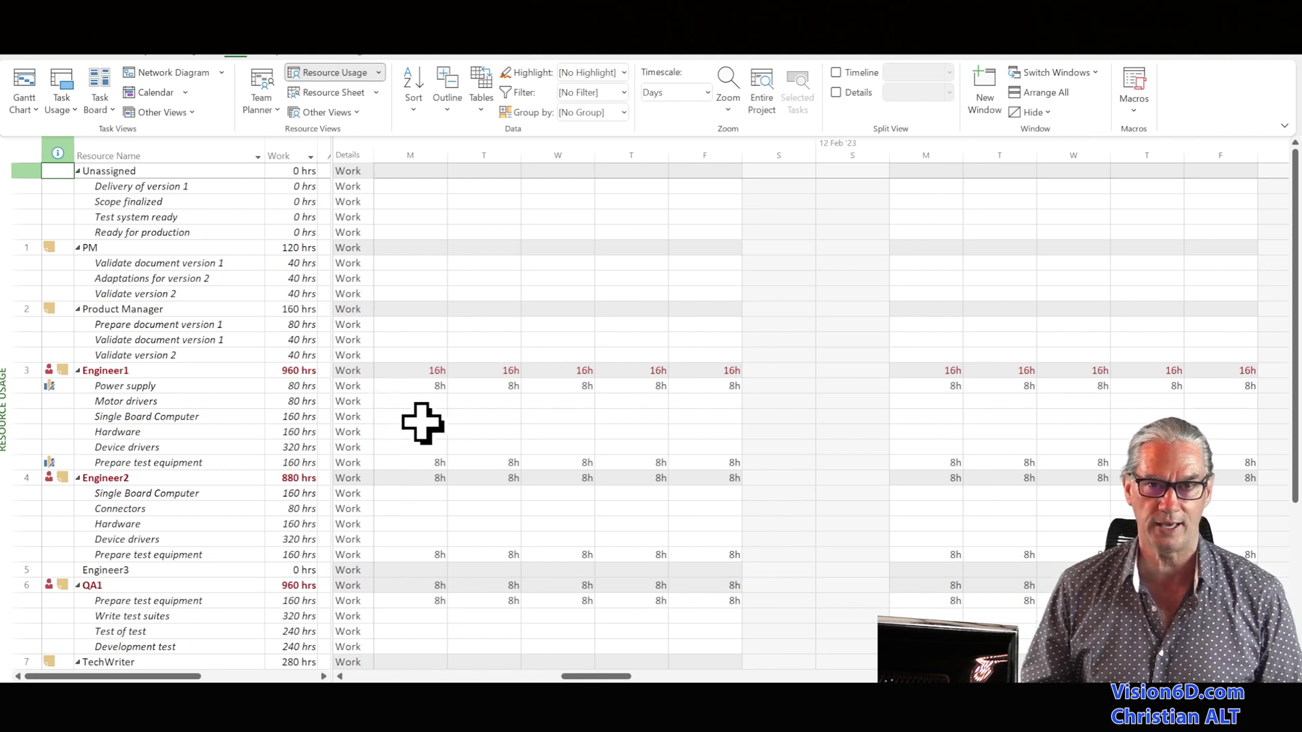
scroll(422, 425, down, 2)
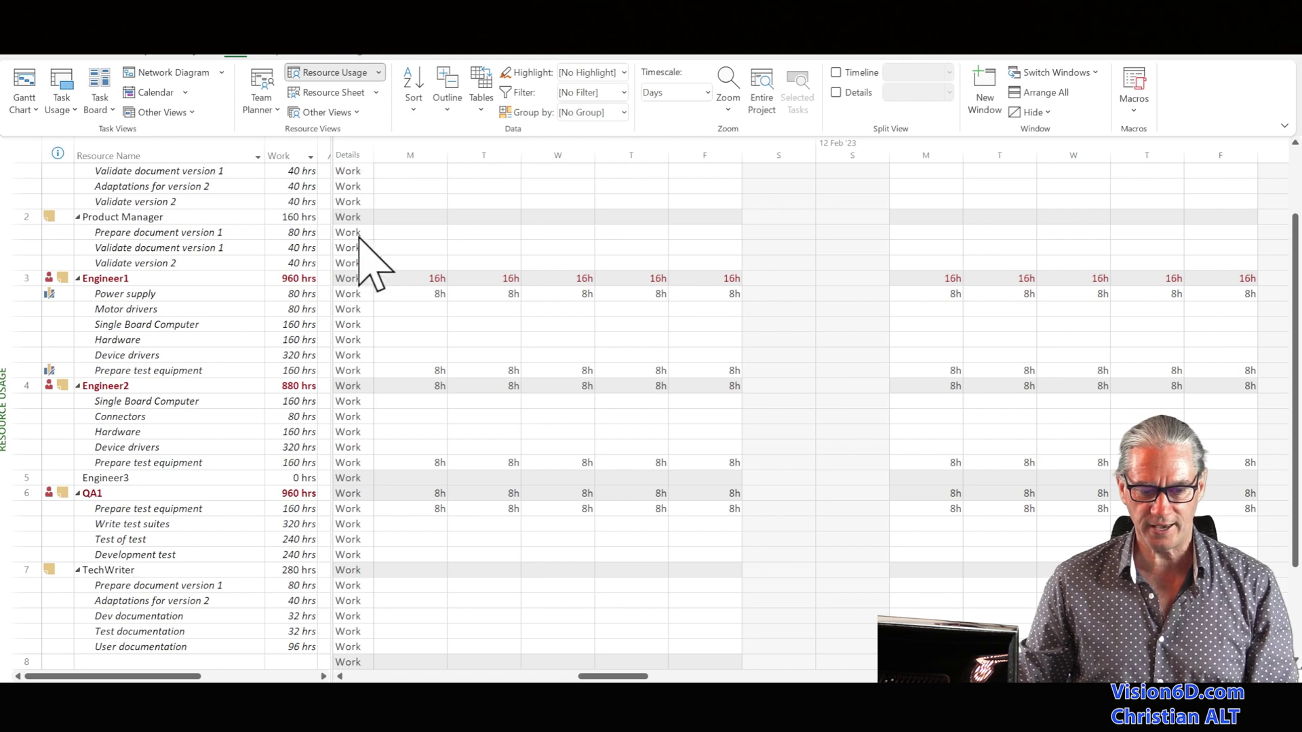
right_click(347, 336)
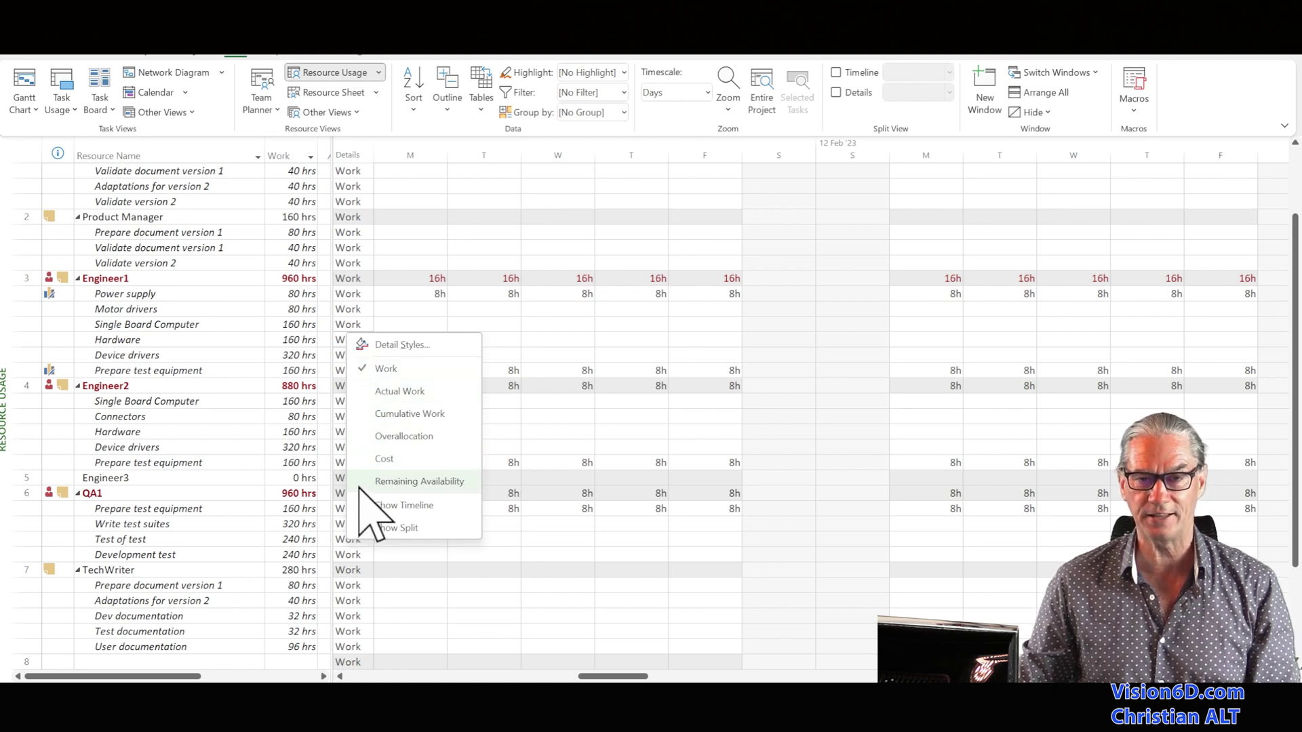
click(405, 436)
scroll(576, 385, down, 5)
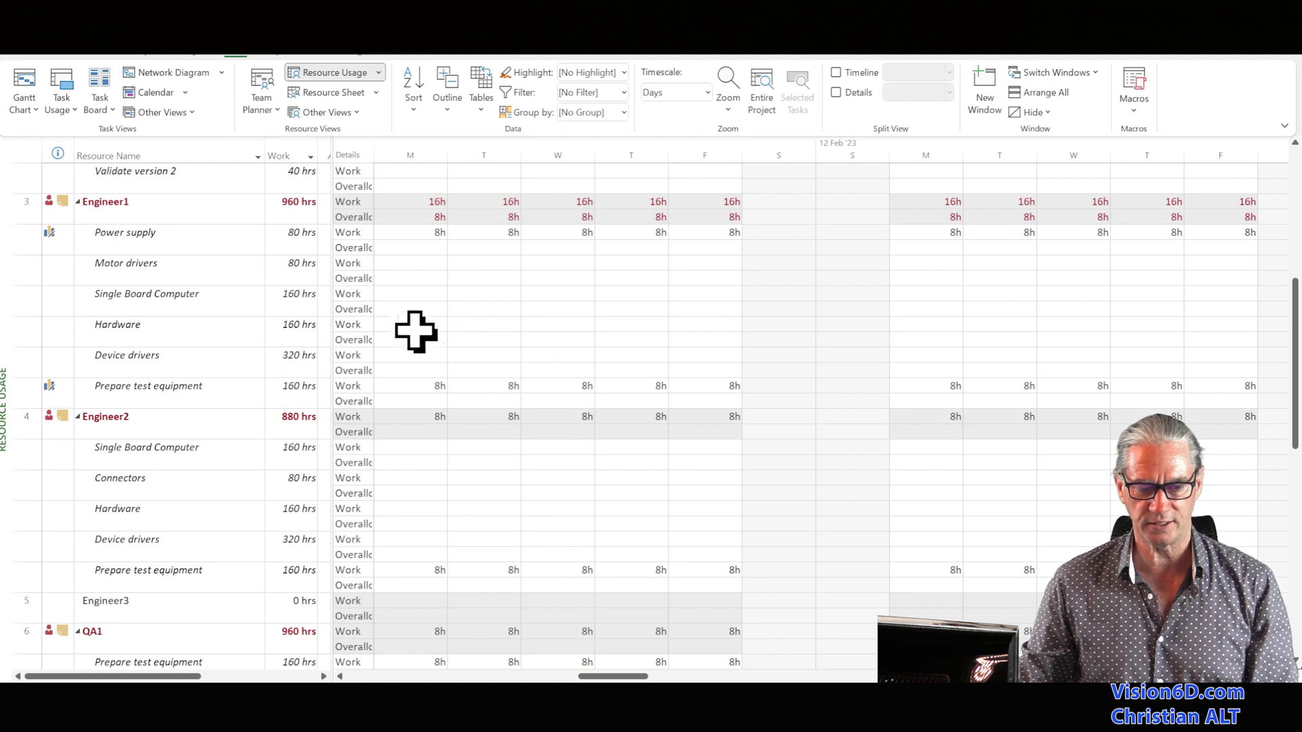
click(15, 204)
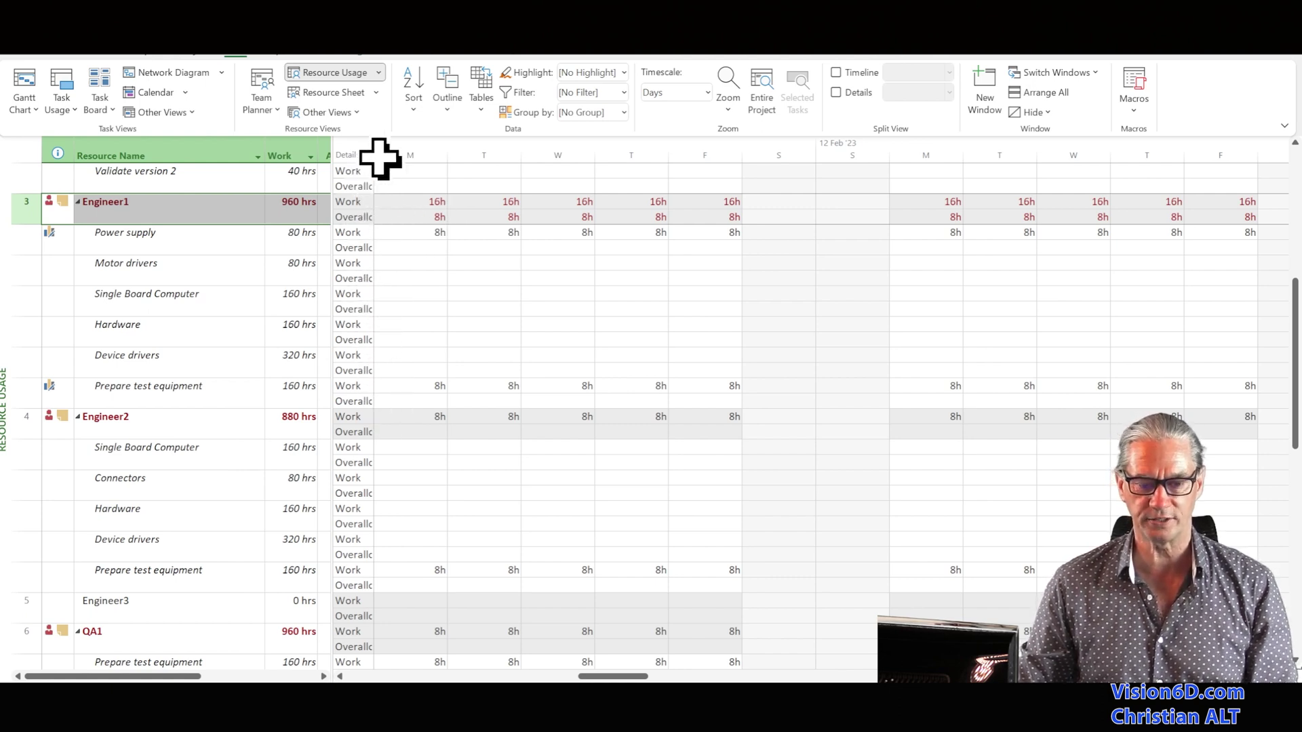
drag(376, 148, 395, 147)
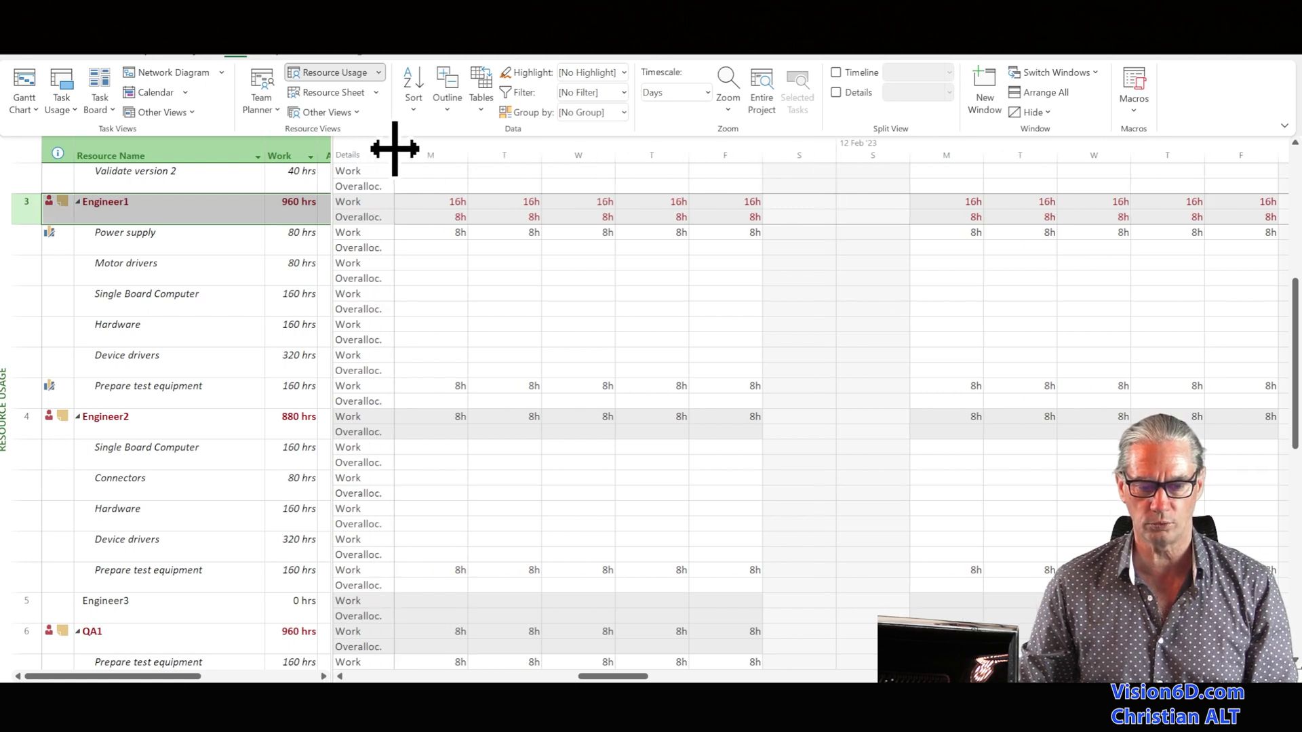
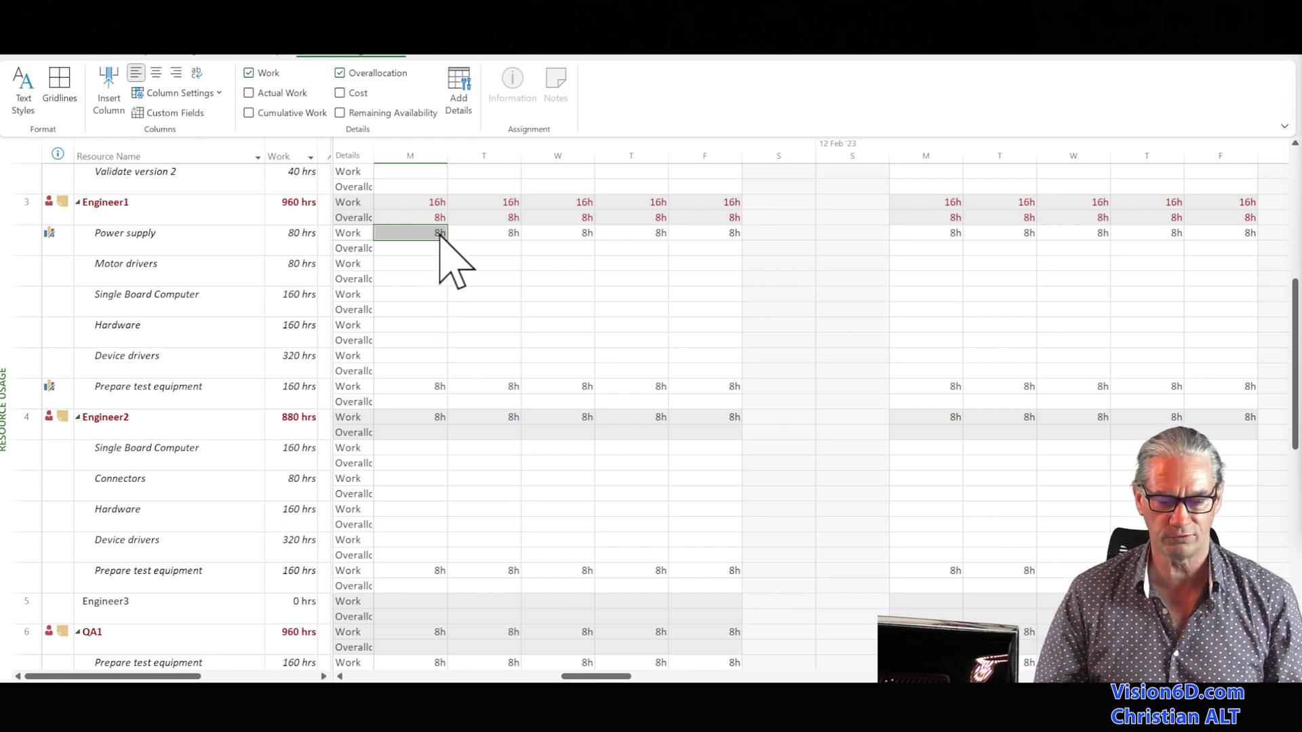
Set Engineer1's work on the Monday before 12 February to 4 hours each for Power supply and Prepare test equipment
click(441, 234)
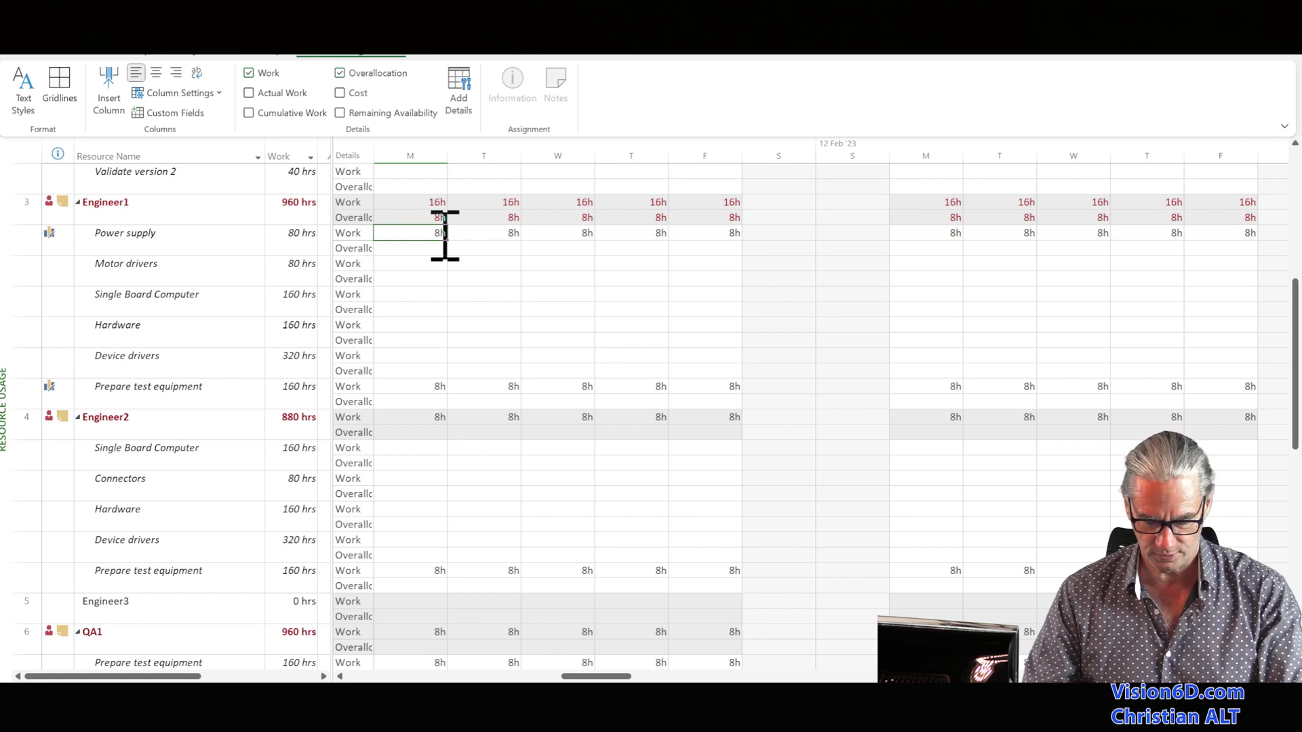
key(BackSpace)
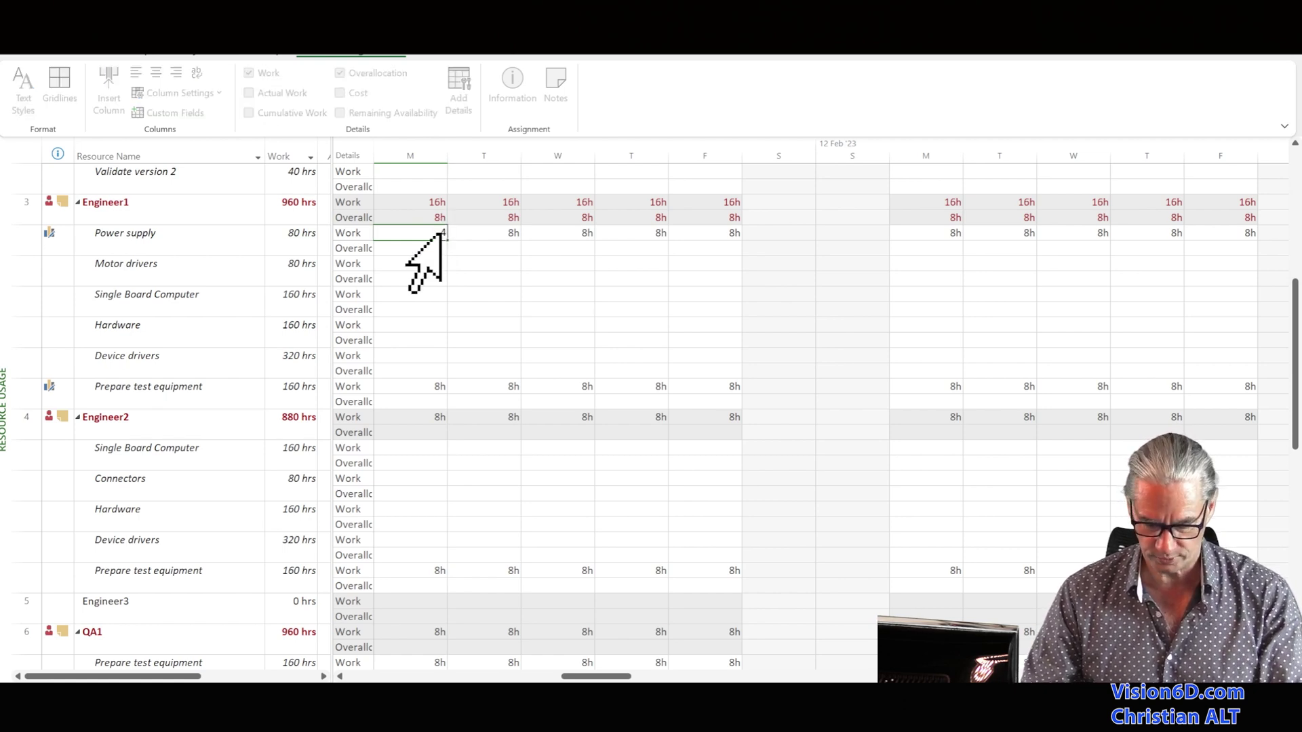
text(4)
key(Return)
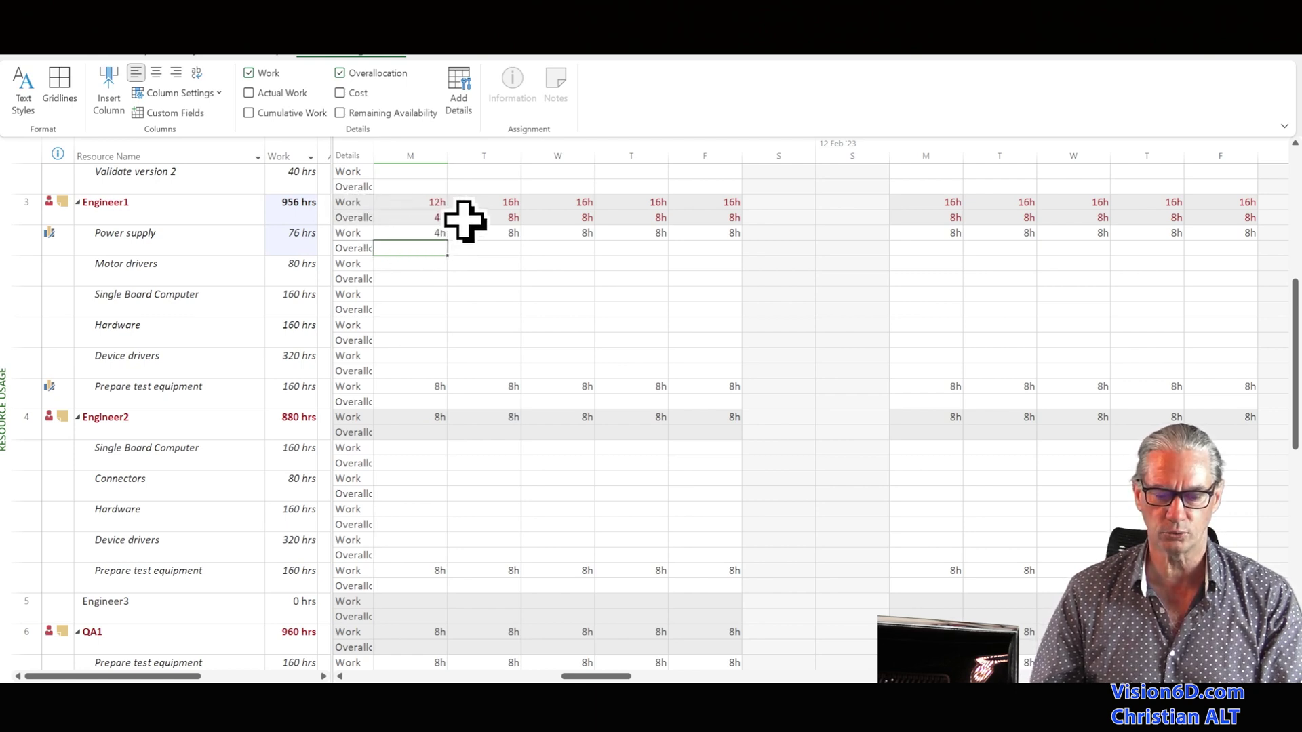
click(420, 388)
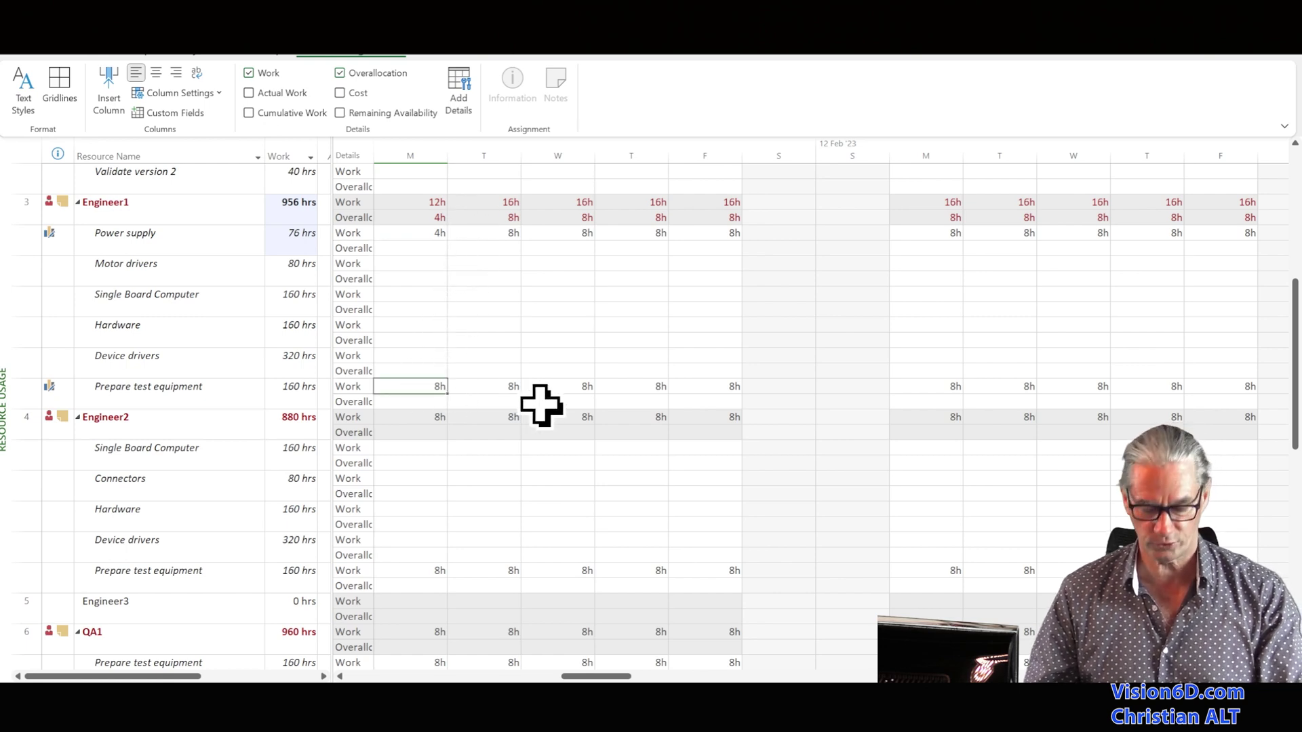
text(4)
key(Return)
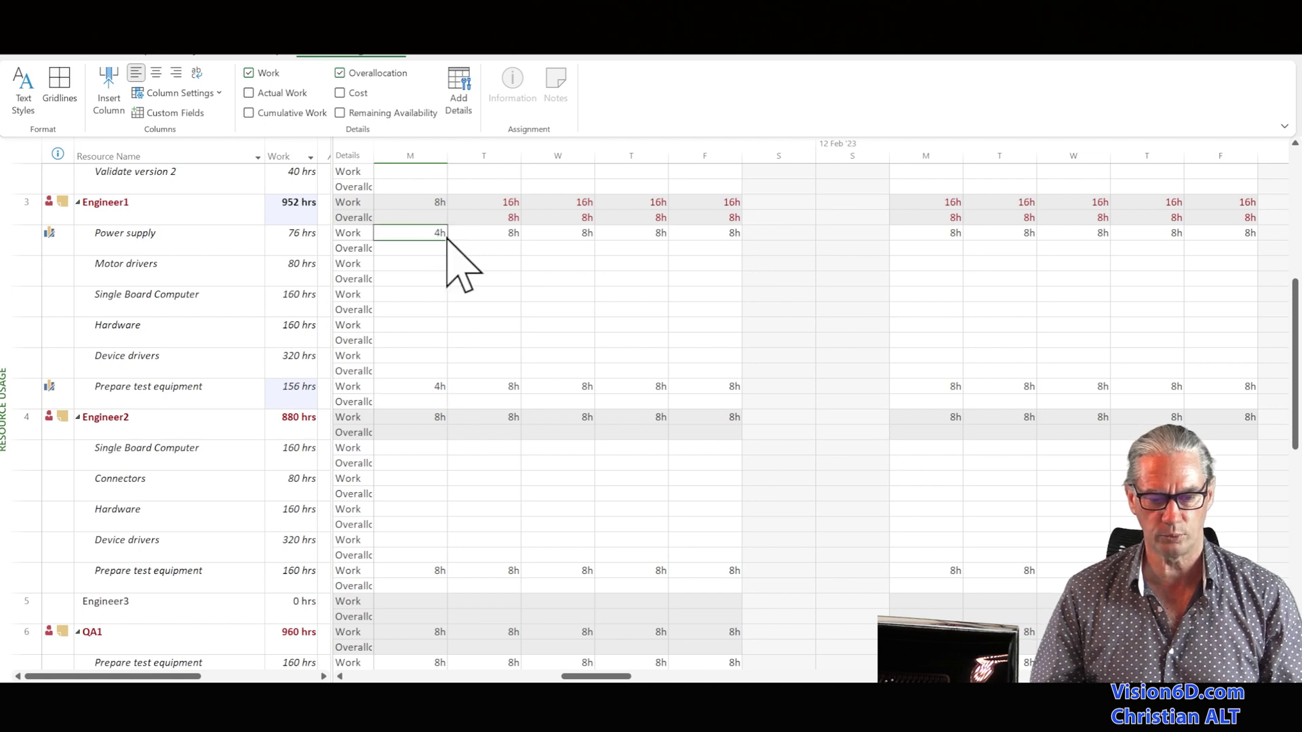
Fill the 4h Monday values through Friday for Engineer1's Power supply and Prepare test equipment, and check both tasks' total work
drag(448, 241, 730, 245)
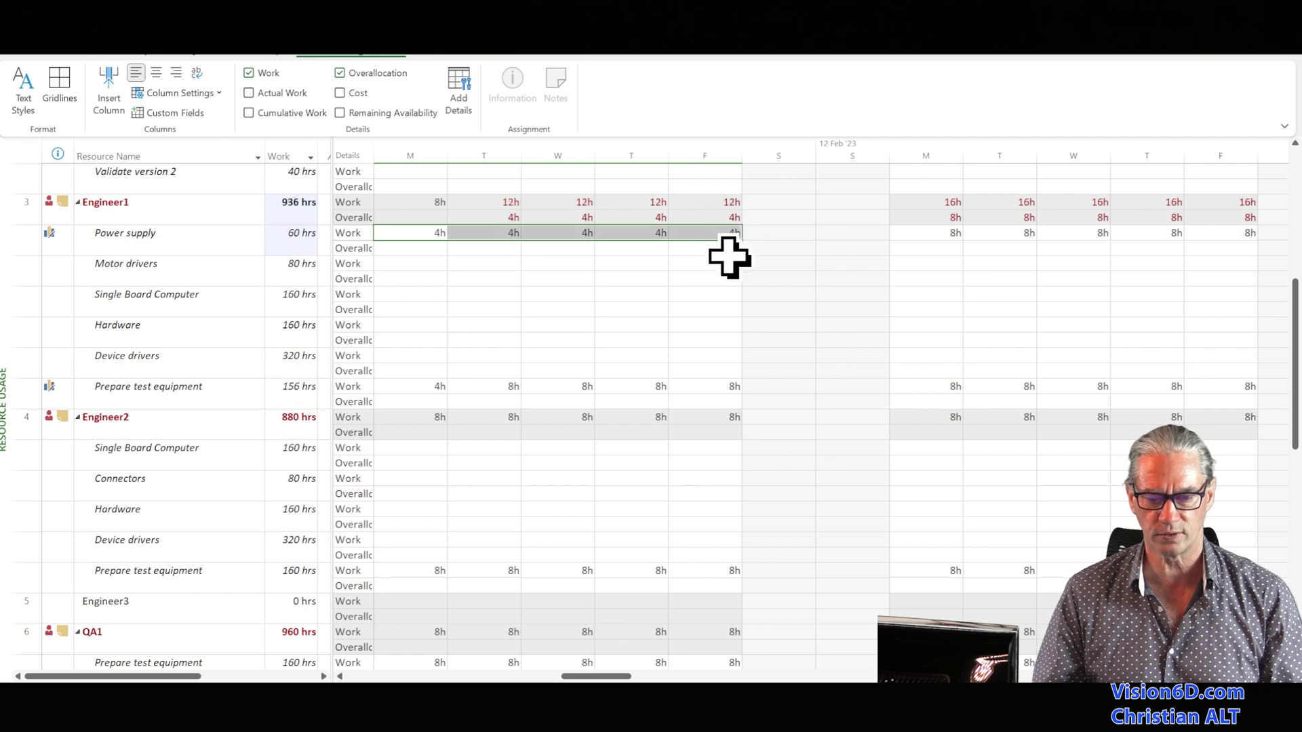
click(430, 391)
drag(447, 394, 732, 395)
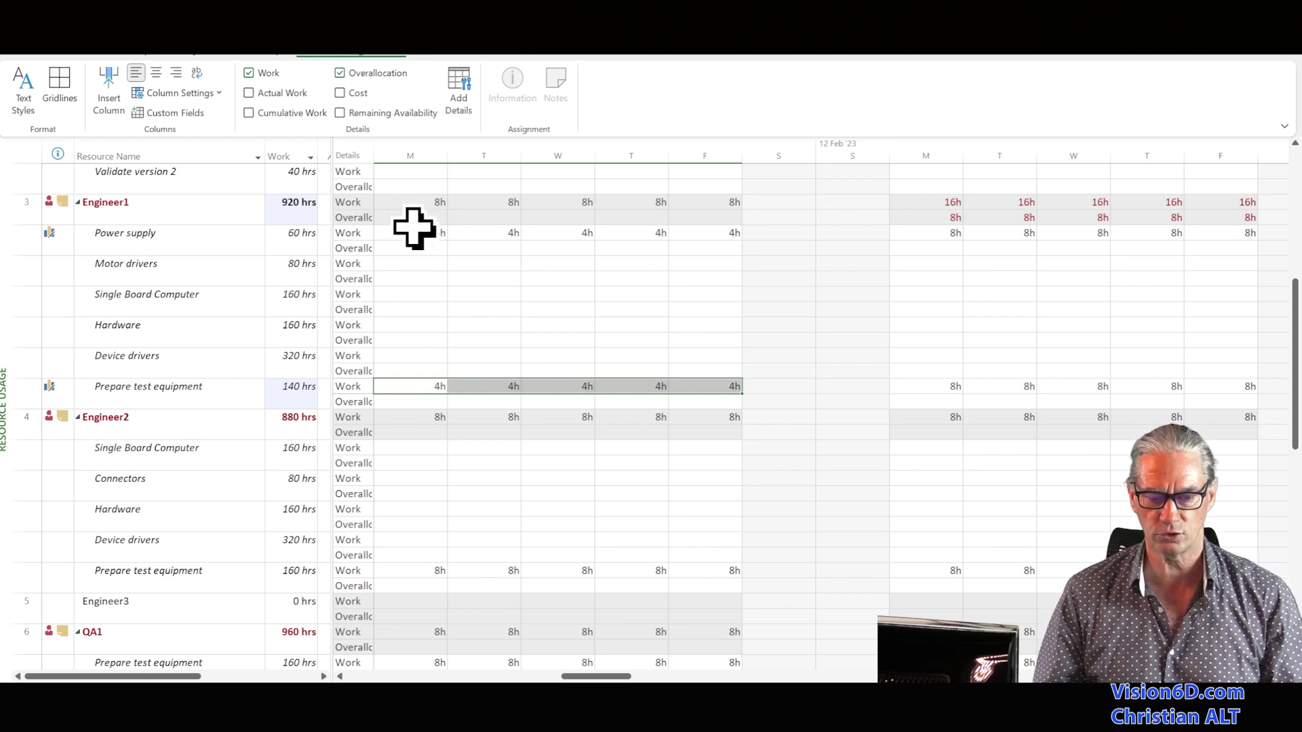
click(298, 242)
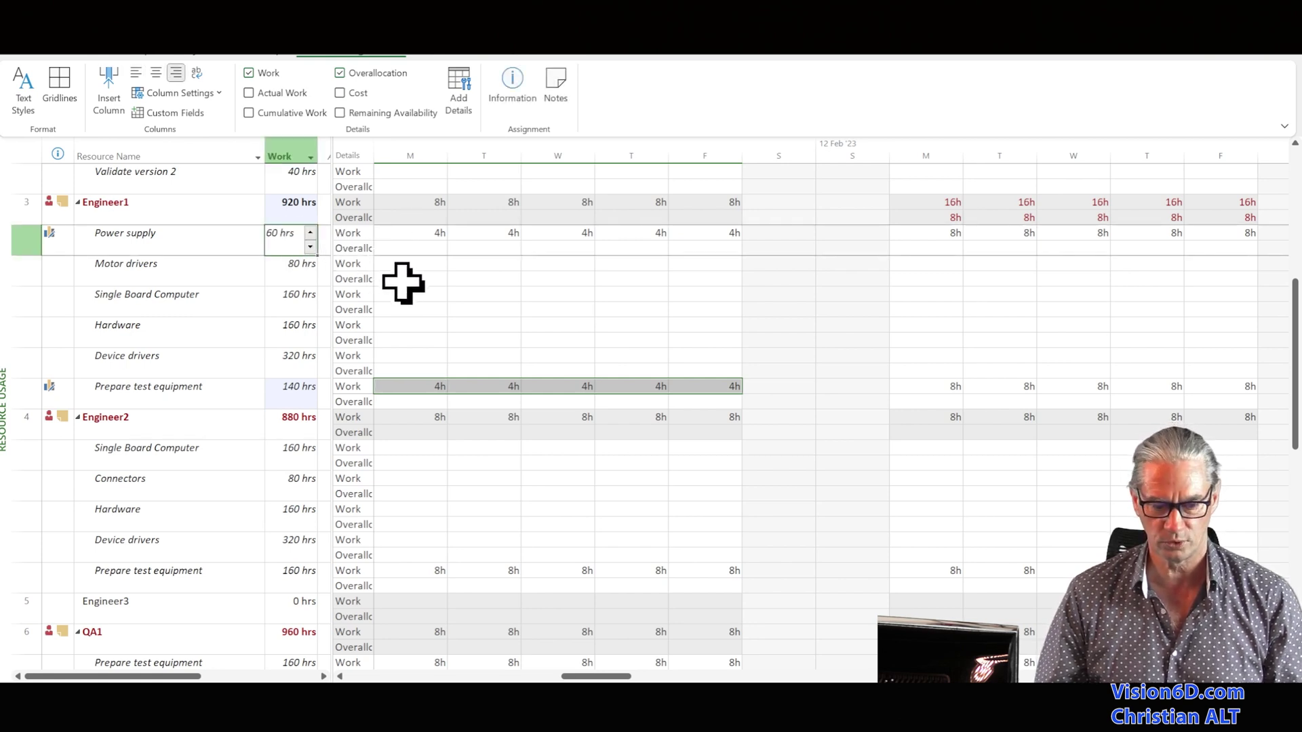
click(287, 398)
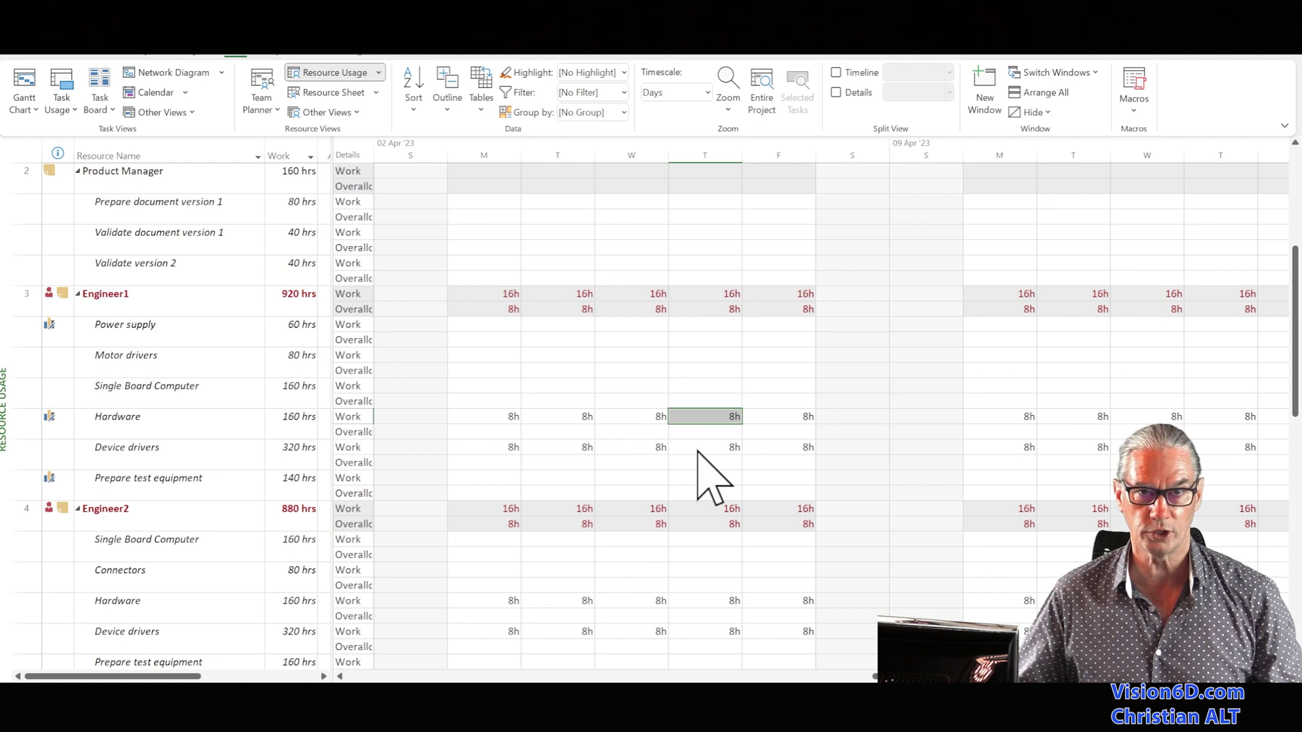
Set Engineer1's Hardware work to 0h on Thursday and Friday in the week of 2 April 2023
click(730, 417)
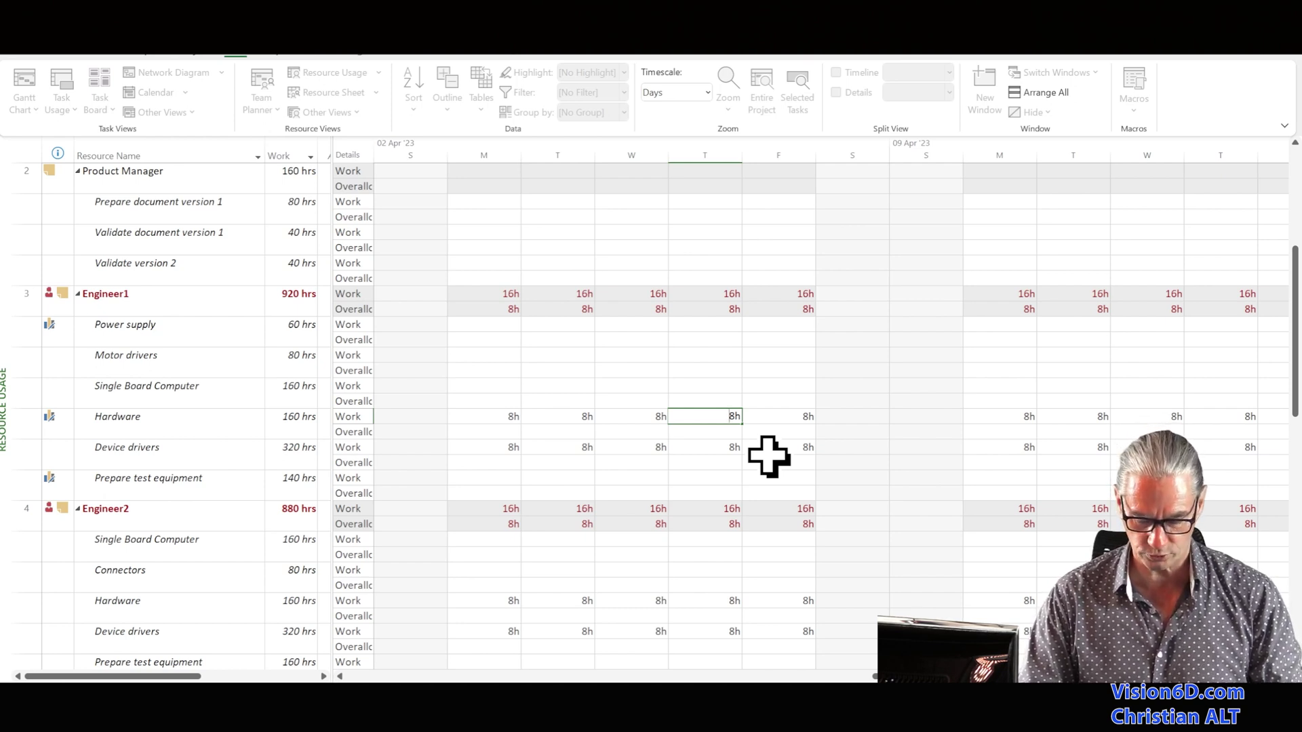
key(Tab)
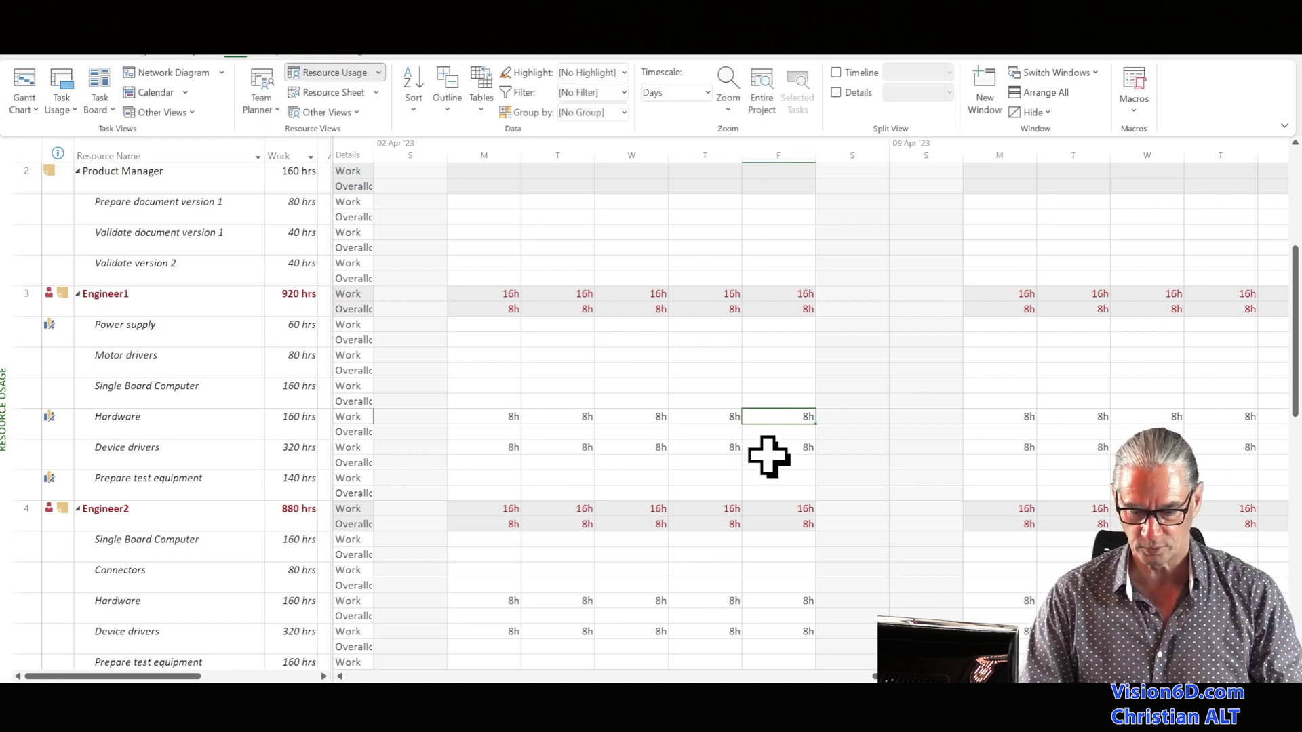
click(732, 416)
key(BackSpace)
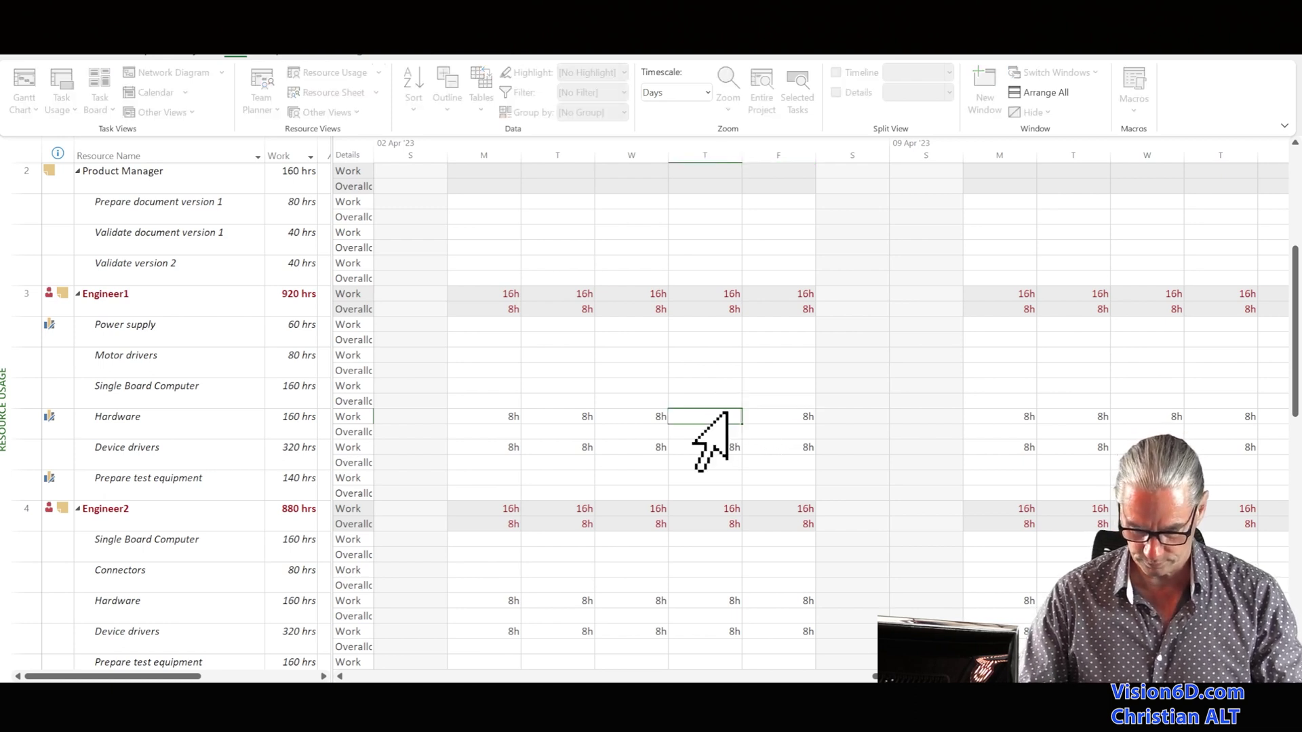
key(Tab)
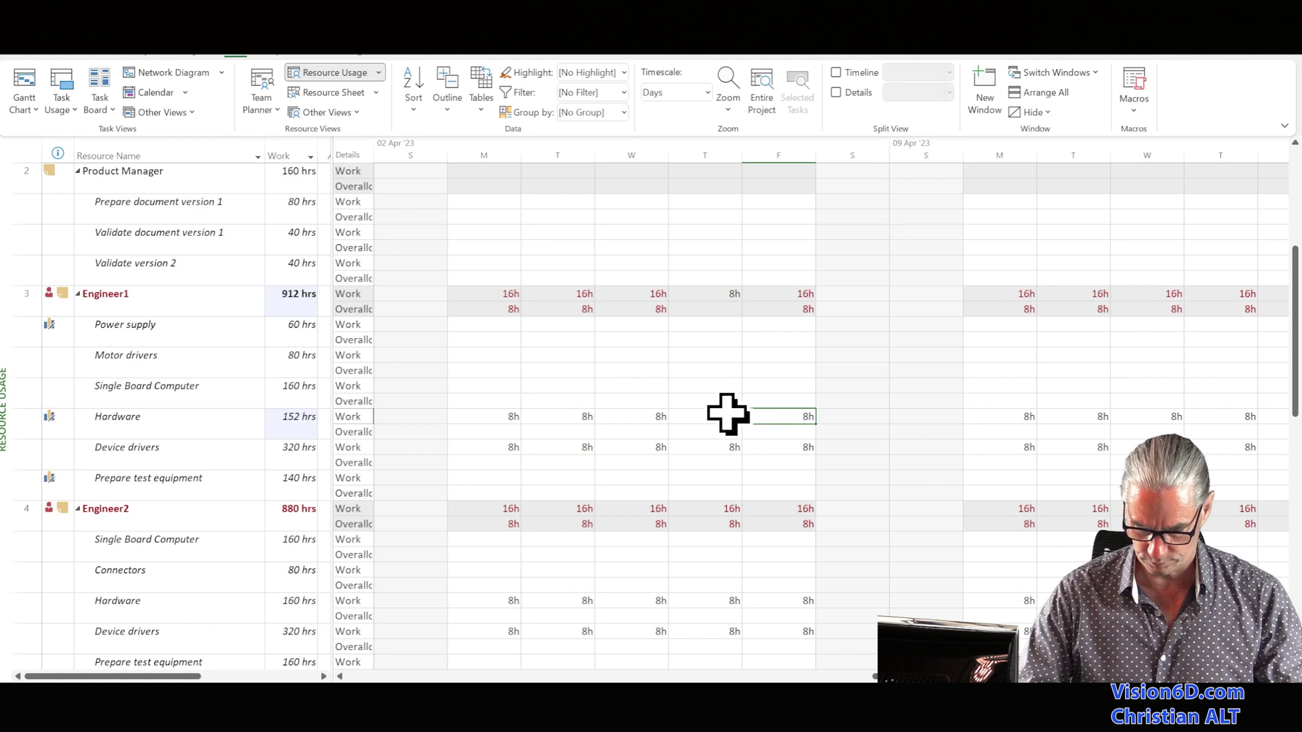
key(BackSpace)
key(Return)
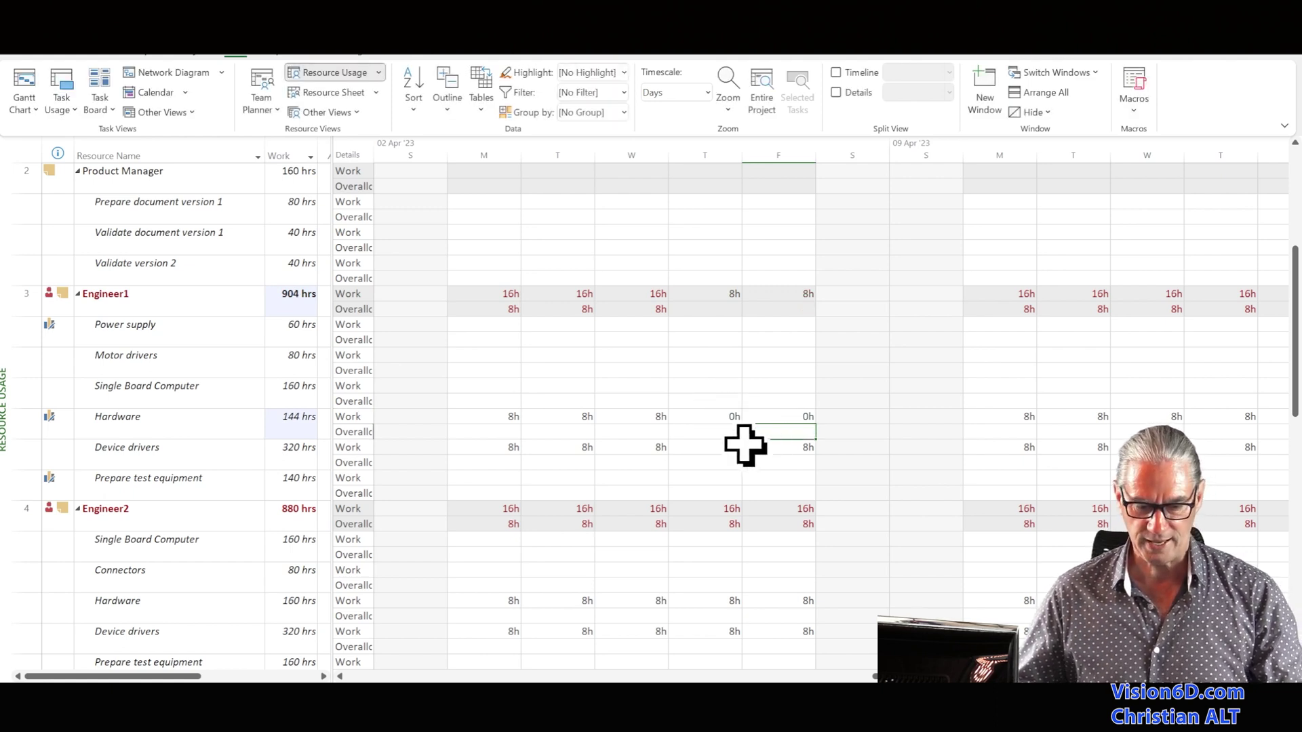
Set Engineer1's Device drivers work to 0h from Monday to Wednesday in the week of 2 April
click(505, 446)
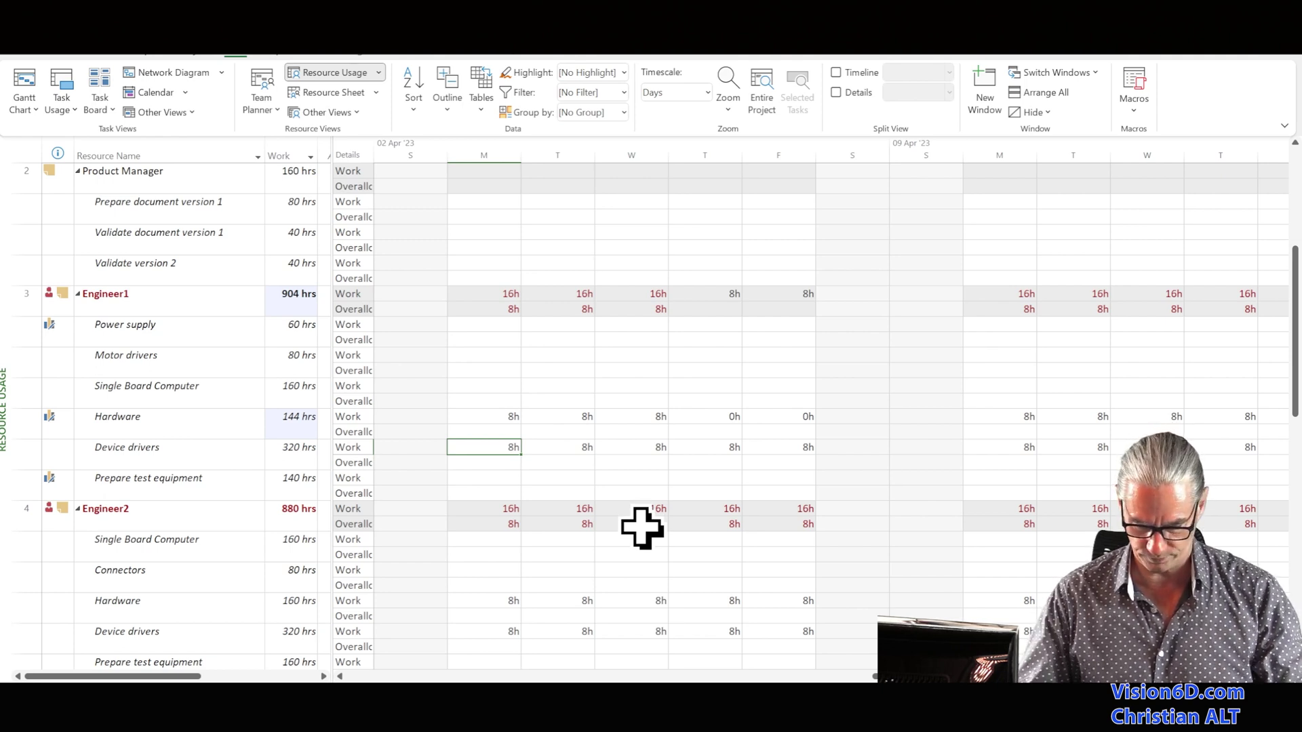
key(BackSpace)
key(Tab)
key(BackSpace)
key(Tab)
key(BackSpace)
key(Tab)
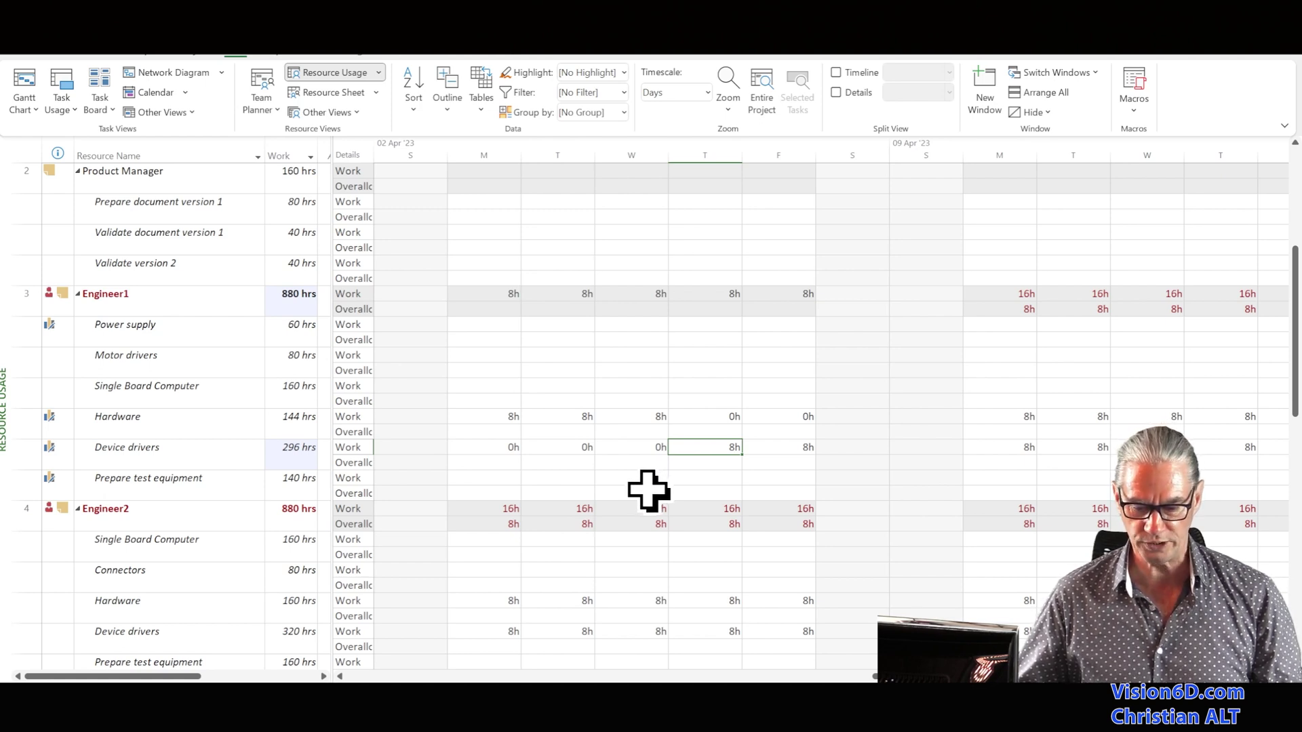
Remove Engineer1's Hardware work on Thursday and Friday in the week of 9 April
scroll(832, 404, right, 6)
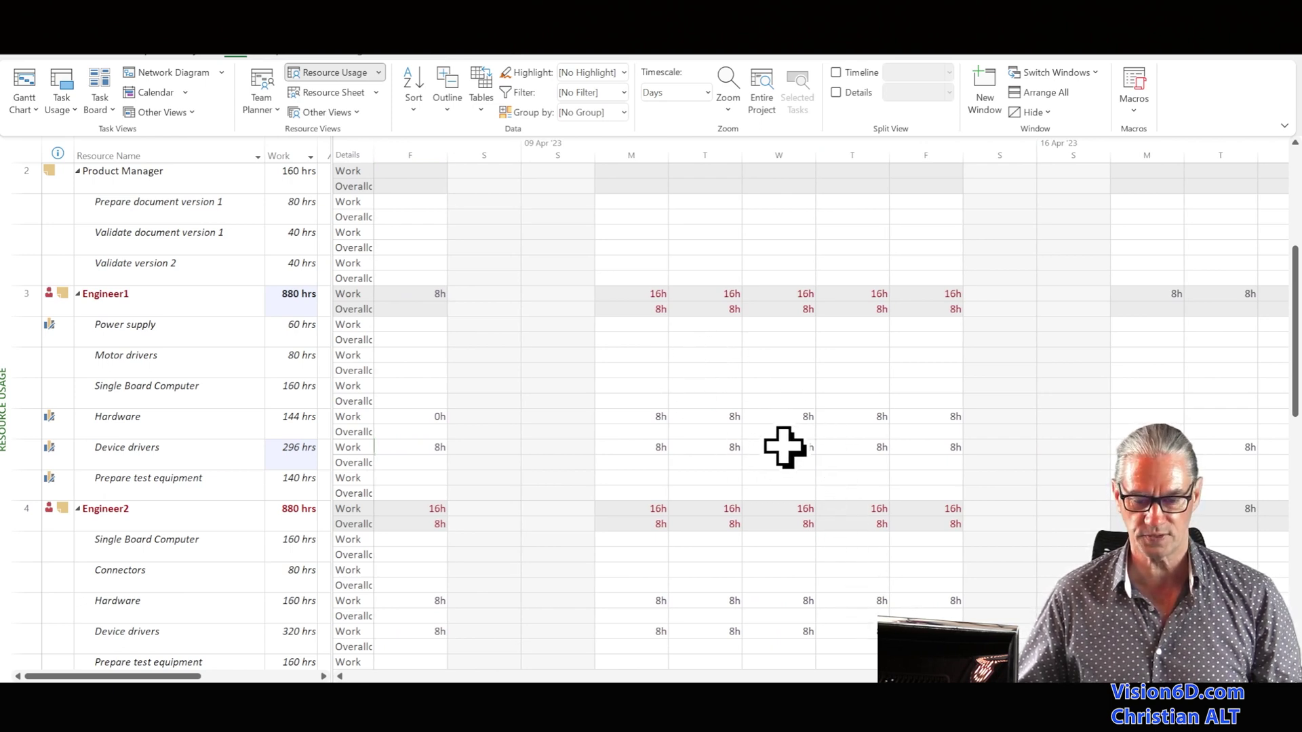
click(869, 419)
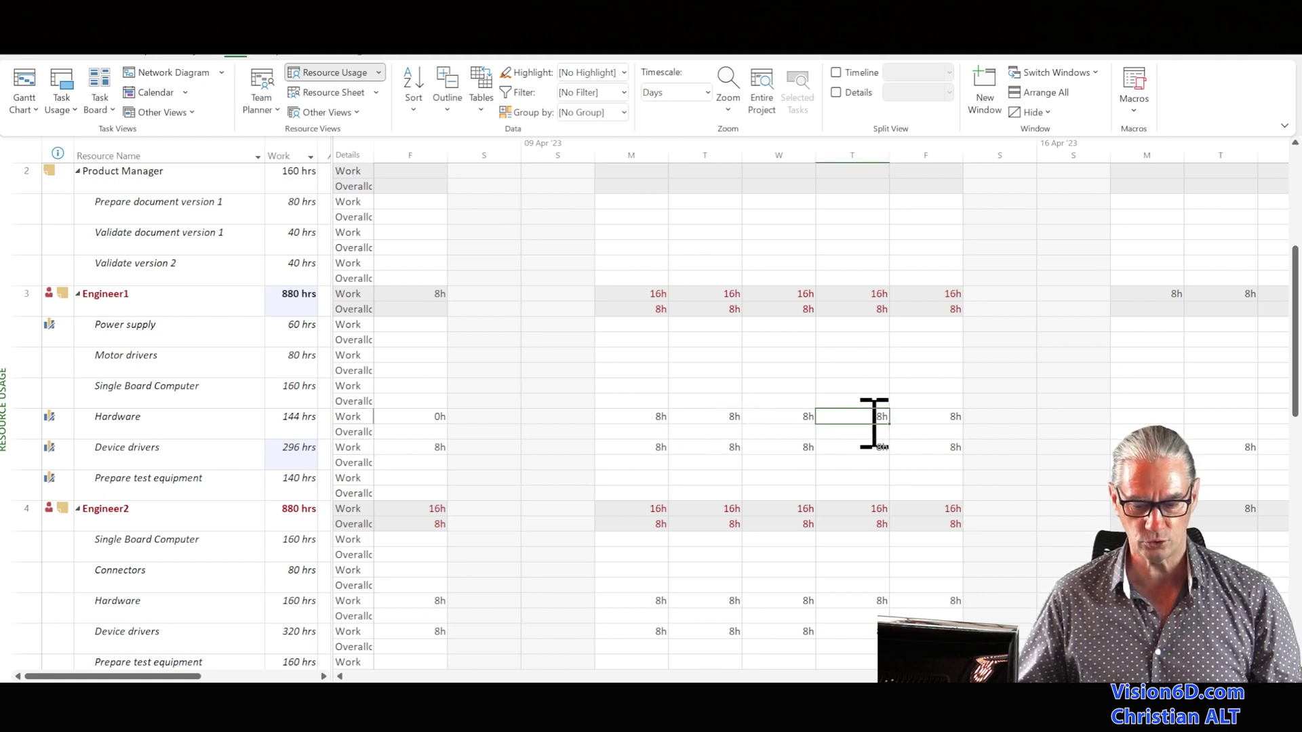
key(Delete)
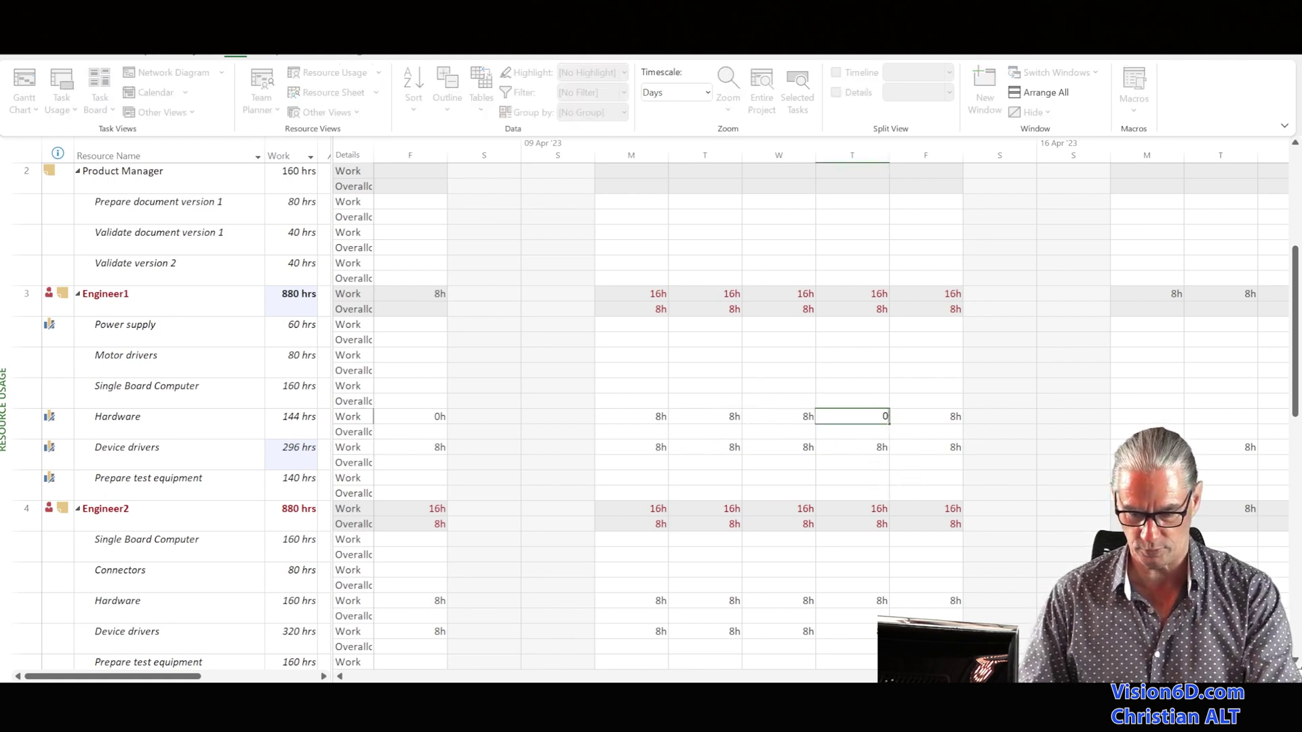
click(953, 417)
key(Delete)
Set Engineer1's Device drivers work to 0h from Monday to Wednesday in the week of 9 April
click(654, 447)
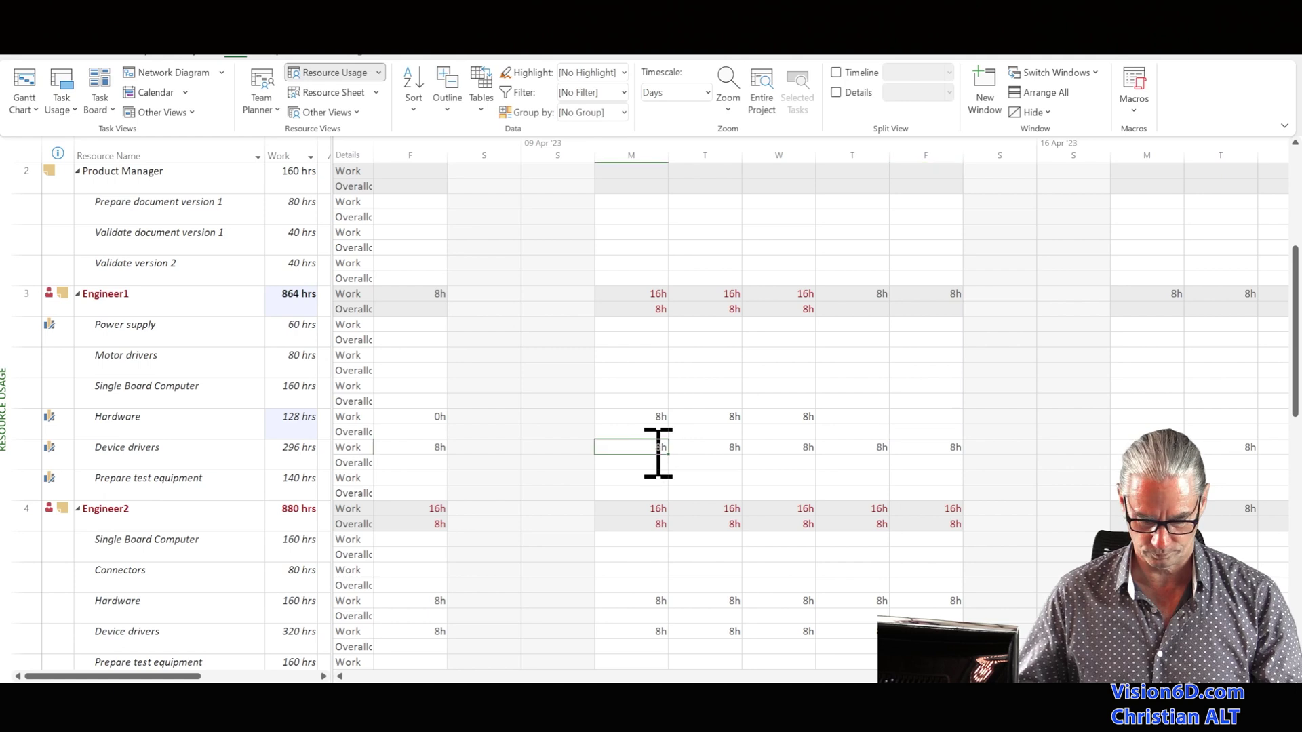
text(0)
key(Tab)
text(0)
key(Tab)
text(0)
key(Return)
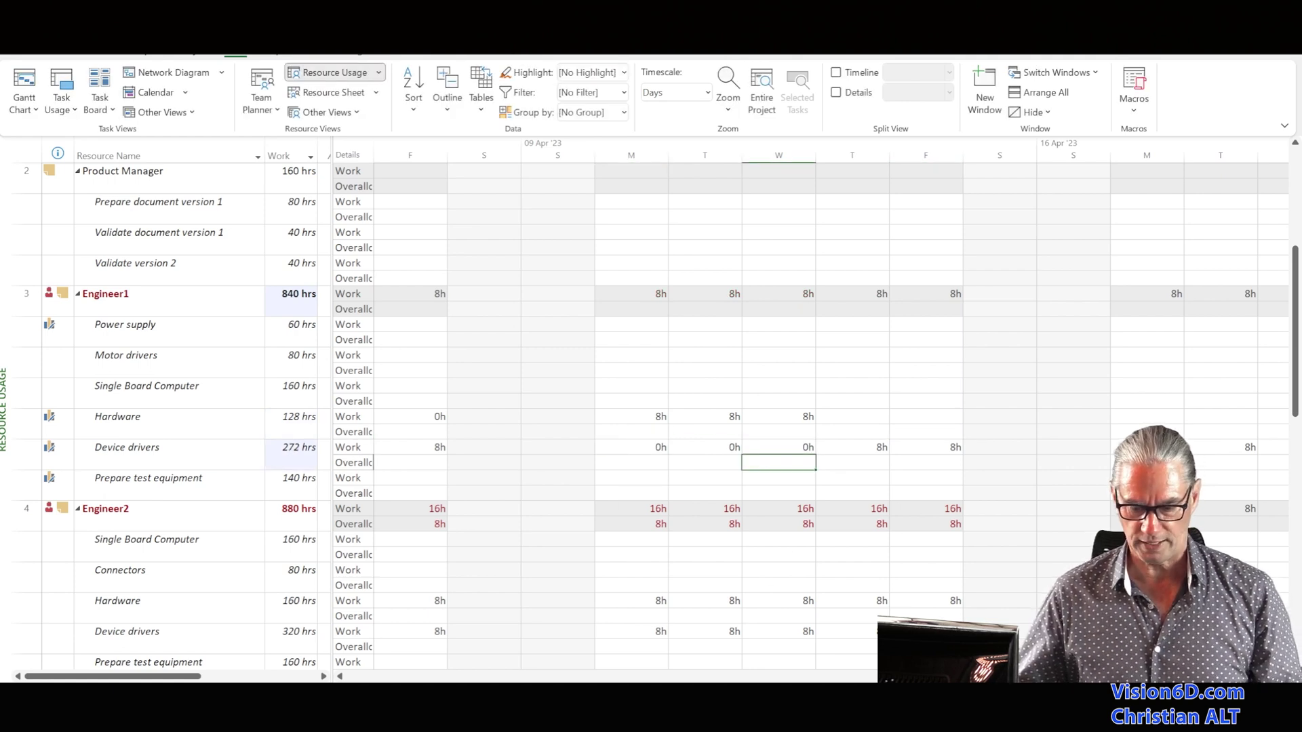
scroll(813, 407, left, 4)
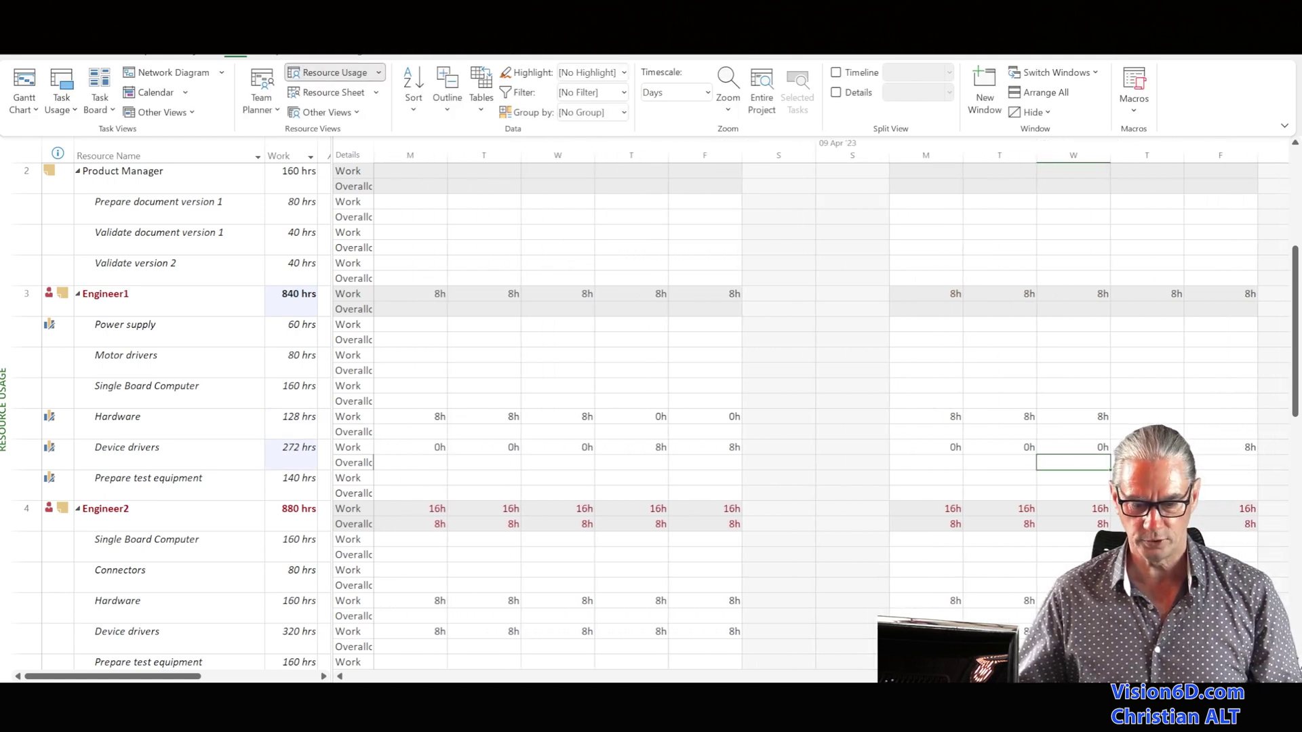
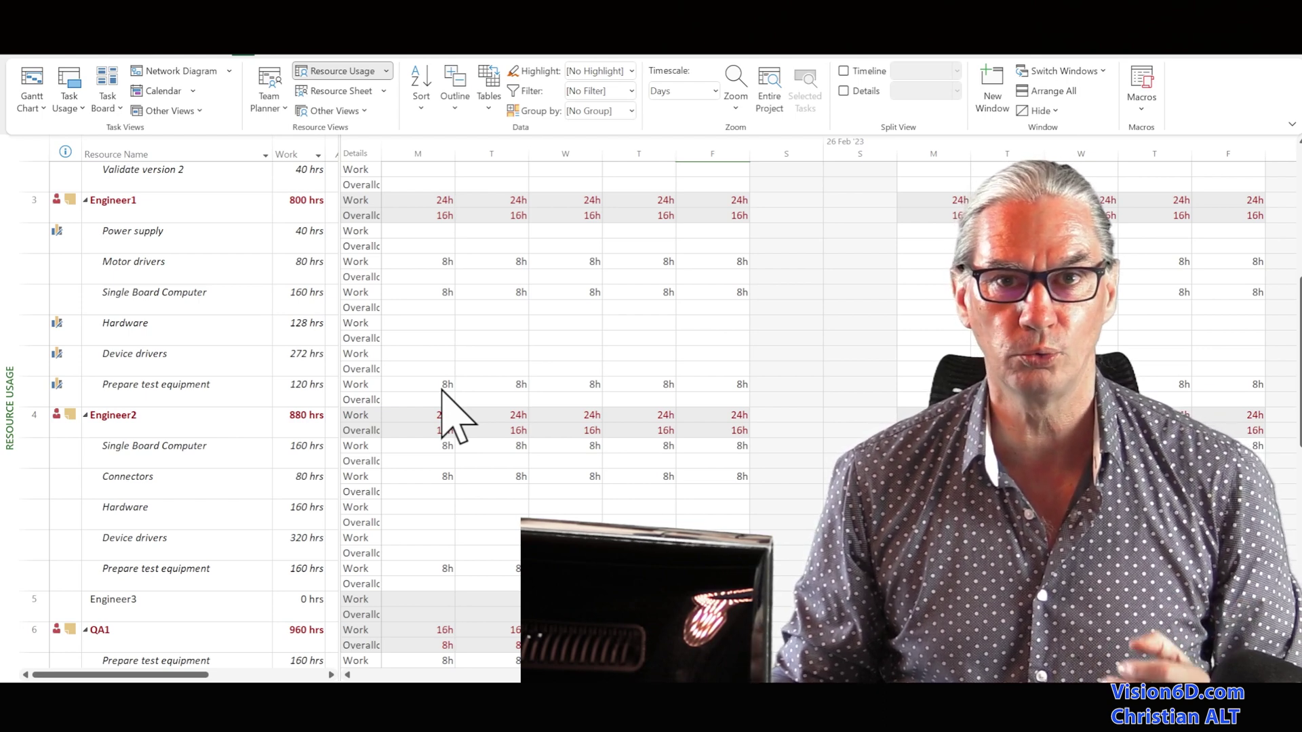
Set Engineer1's Motor drivers and Prepare test equipment work to 2h per day, Monday to Friday, in the week before 26 February
click(442, 263)
drag(452, 269, 745, 269)
click(441, 385)
drag(453, 391, 745, 391)
Extend Engineer1's daily 2h Motor drivers, 4h Single Board Computer and 2h Prepare test equipment values through the week of 26 February
click(745, 267)
drag(740, 269, 1249, 270)
drag(740, 301, 955, 302)
drag(741, 301, 1229, 311)
click(721, 385)
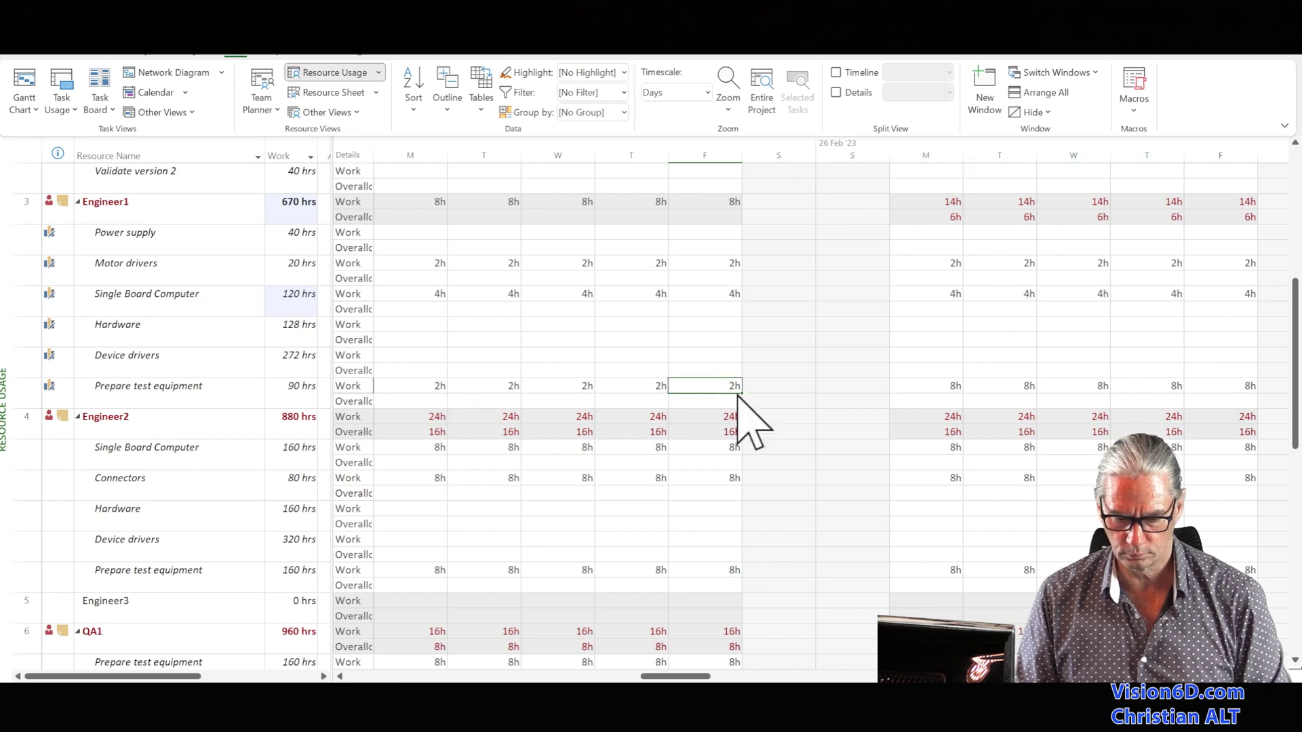
drag(741, 391, 1250, 388)
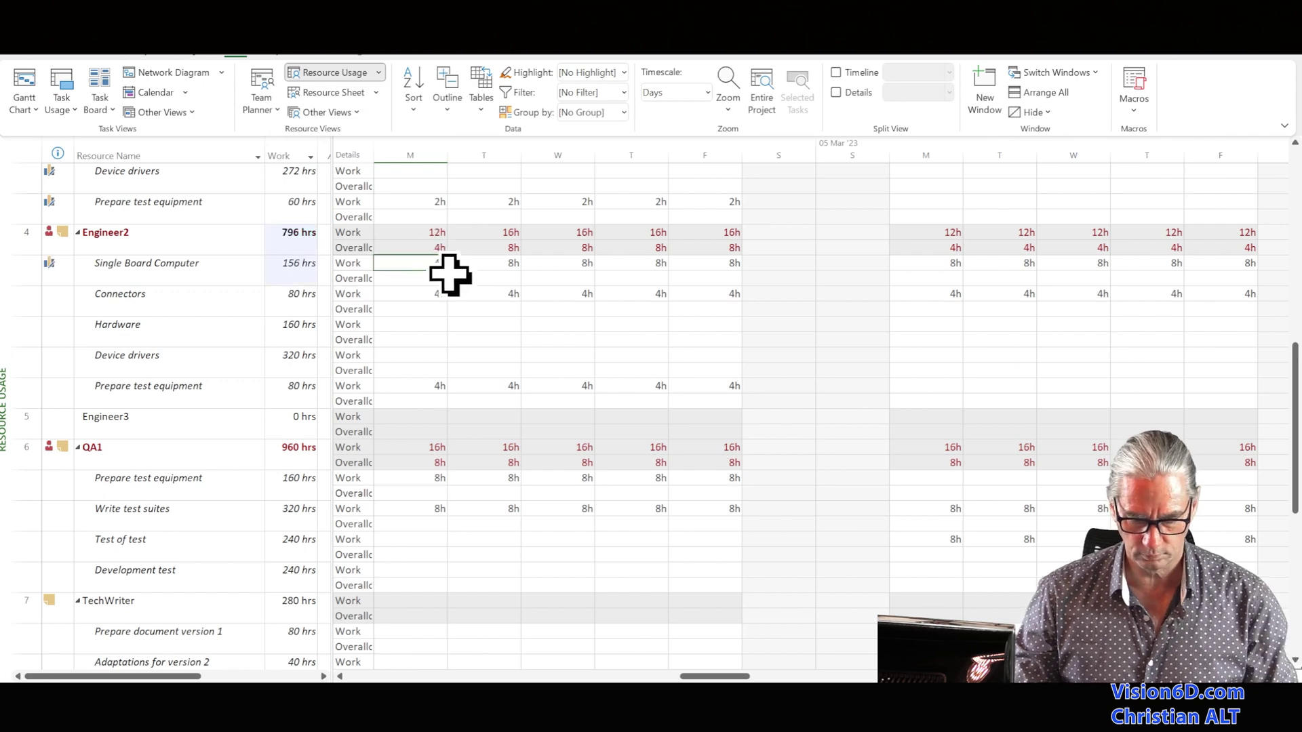
Starting 26 February, set Engineer2's daily work to 4h for Single Board Computer over two weeks and 2h for Connectors and Prepare test equipment over one
drag(451, 274, 1228, 273)
click(441, 296)
drag(447, 300, 739, 300)
click(949, 296)
drag(961, 301, 1242, 302)
drag(440, 392, 726, 397)
key(Delete)
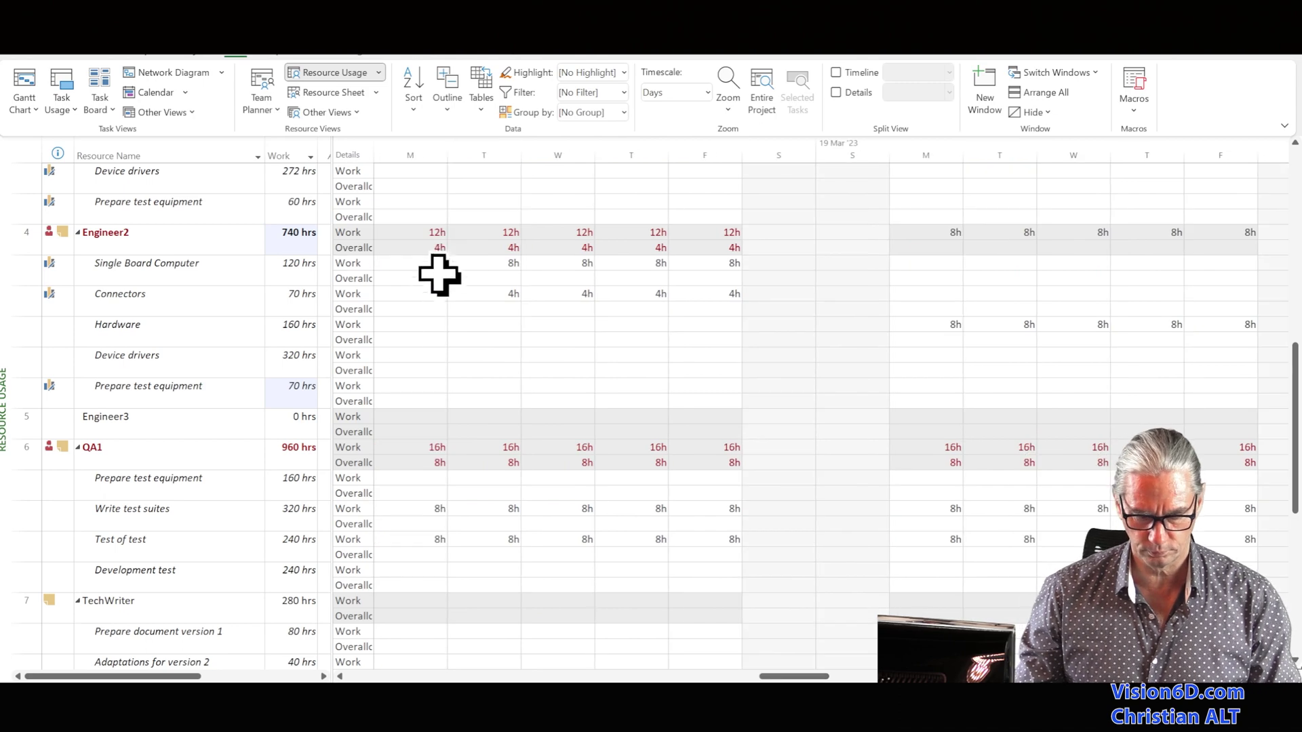
Set Engineer2's daily work in the week of 12 March to 6h for Single Board Computer and 2h for Connectors
text(6)
key(Return)
drag(446, 270, 739, 270)
drag(440, 296, 732, 297)
key(Delete)
Set Engineer2's Hardware and Device drivers work to 4h per day in the weeks of 2 April and 9 April
click(434, 325)
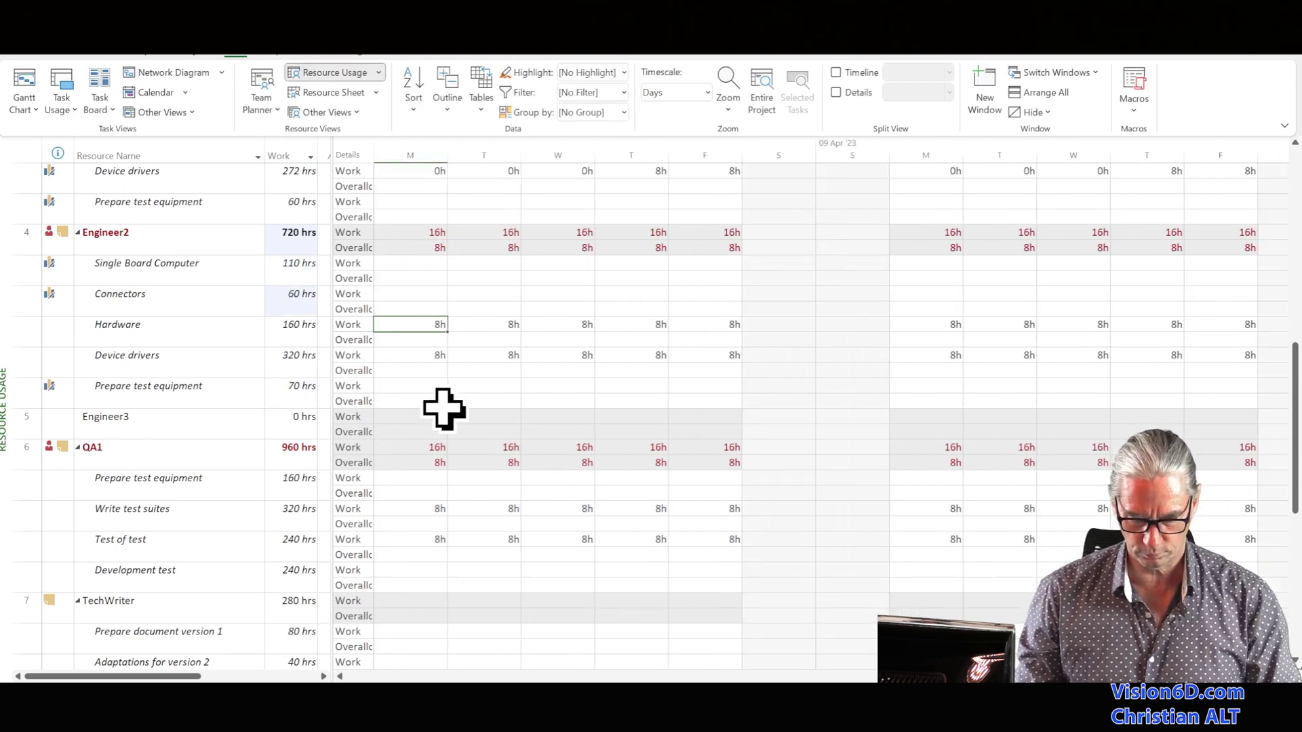
text(4)
drag(446, 331, 1253, 328)
drag(437, 366, 1232, 369)
key(Delete)
Fill Engineer2's reduced daily hours for Single Board Computer, Connectors and Prepare test equipment across the remaining overallocated week
scroll(1095, 294, left, 10)
click(1085, 265)
drag(1110, 271, 566, 263)
click(1085, 294)
drag(1110, 301, 567, 291)
click(1046, 386)
drag(1110, 393, 576, 384)
Set QA1's work to 4h per day for Prepare test equipment and for Write test suites, filling the latter through the week of 5 March
drag(671, 675, 681, 671)
click(427, 478)
text(4)
key(Return)
drag(445, 485, 1228, 494)
click(422, 505)
drag(446, 515, 1031, 510)
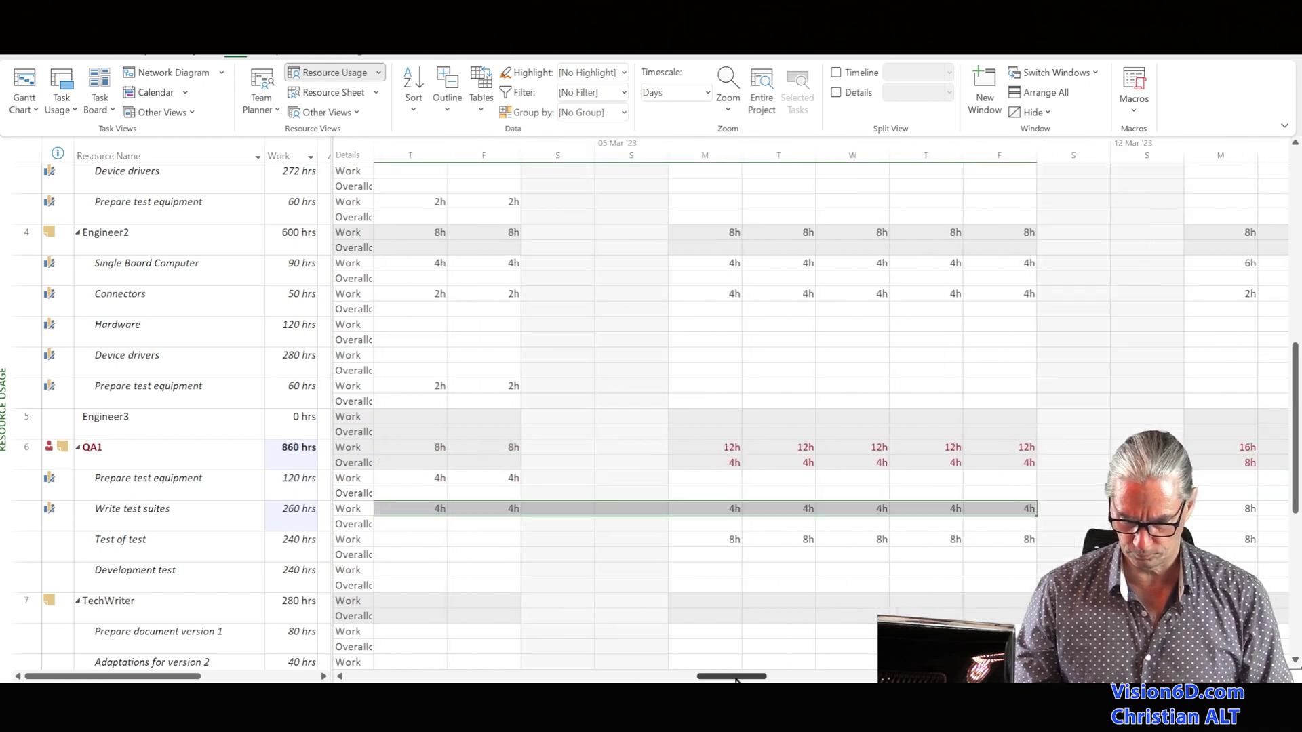
Fill QA1's 4h daily Write test suites work from the week of 12 March through the end of March
drag(567, 543, 822, 619)
drag(745, 676, 823, 676)
drag(595, 516, 1243, 508)
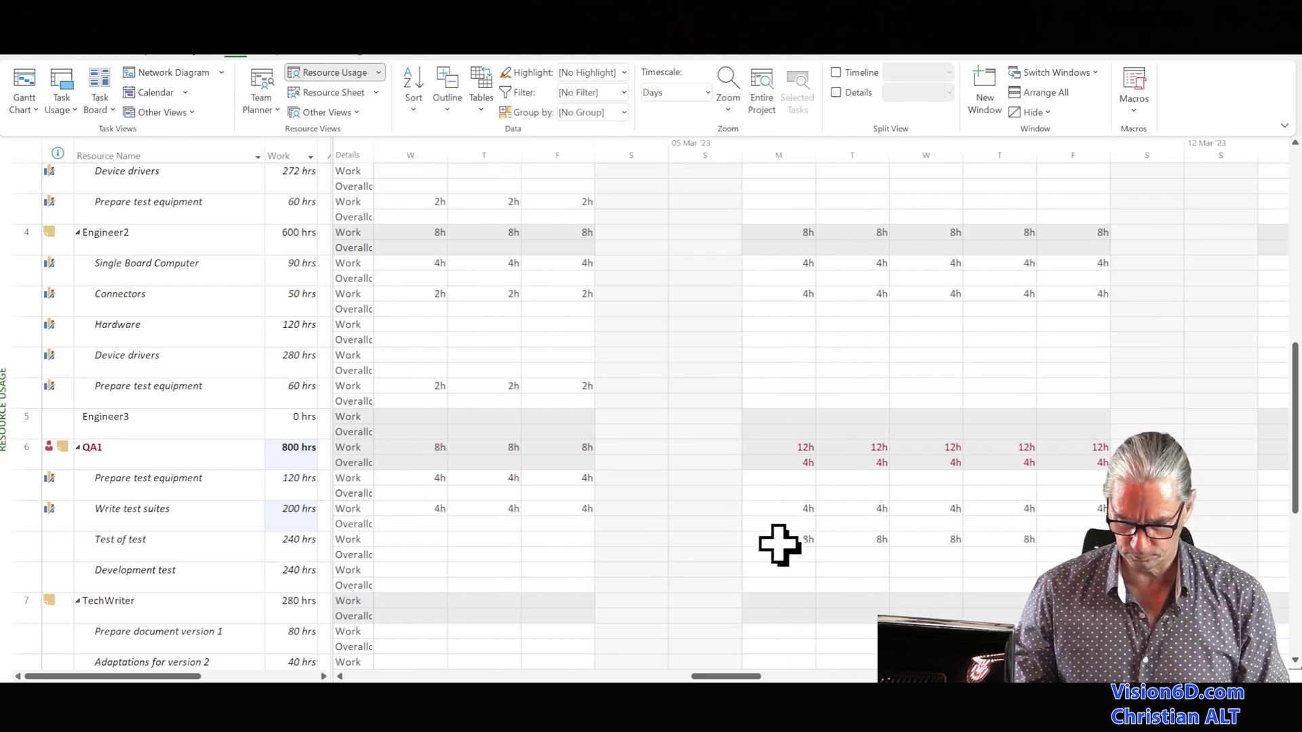
Set QA1's Test of test work to 4h per day from the week of 5 March into April, and Write test suites to 4h in April
key(ctrl+shift+F5)
key(ctrl+z)
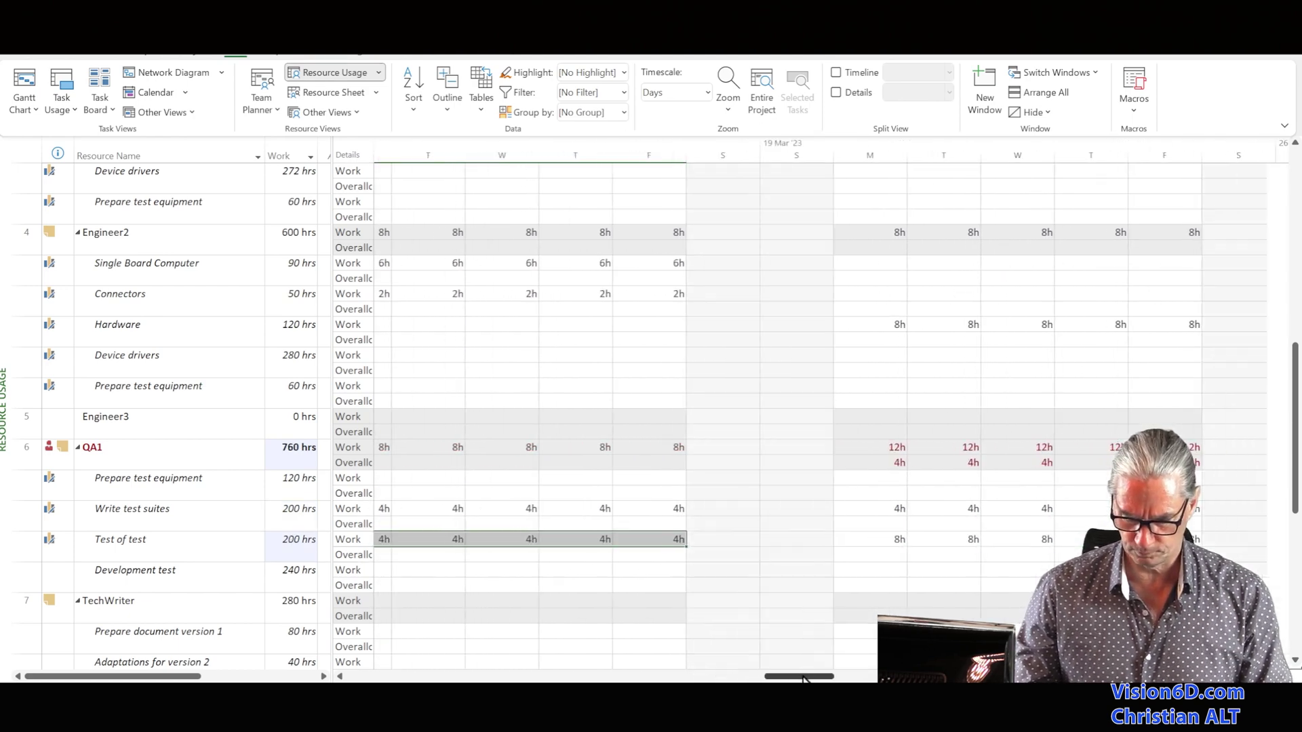
key(ctrl+z)
key(ctrl+z)
key(ctrl+z)
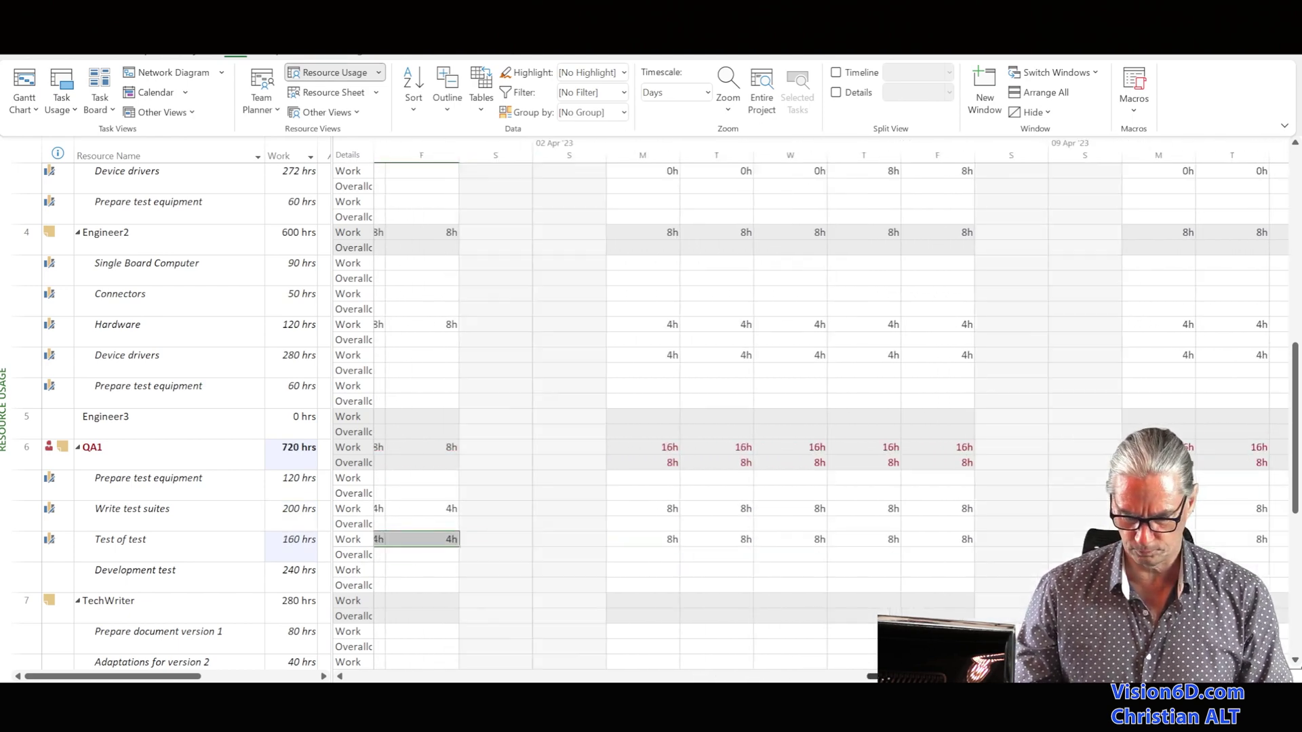
click(441, 541)
key(ctrl+z)
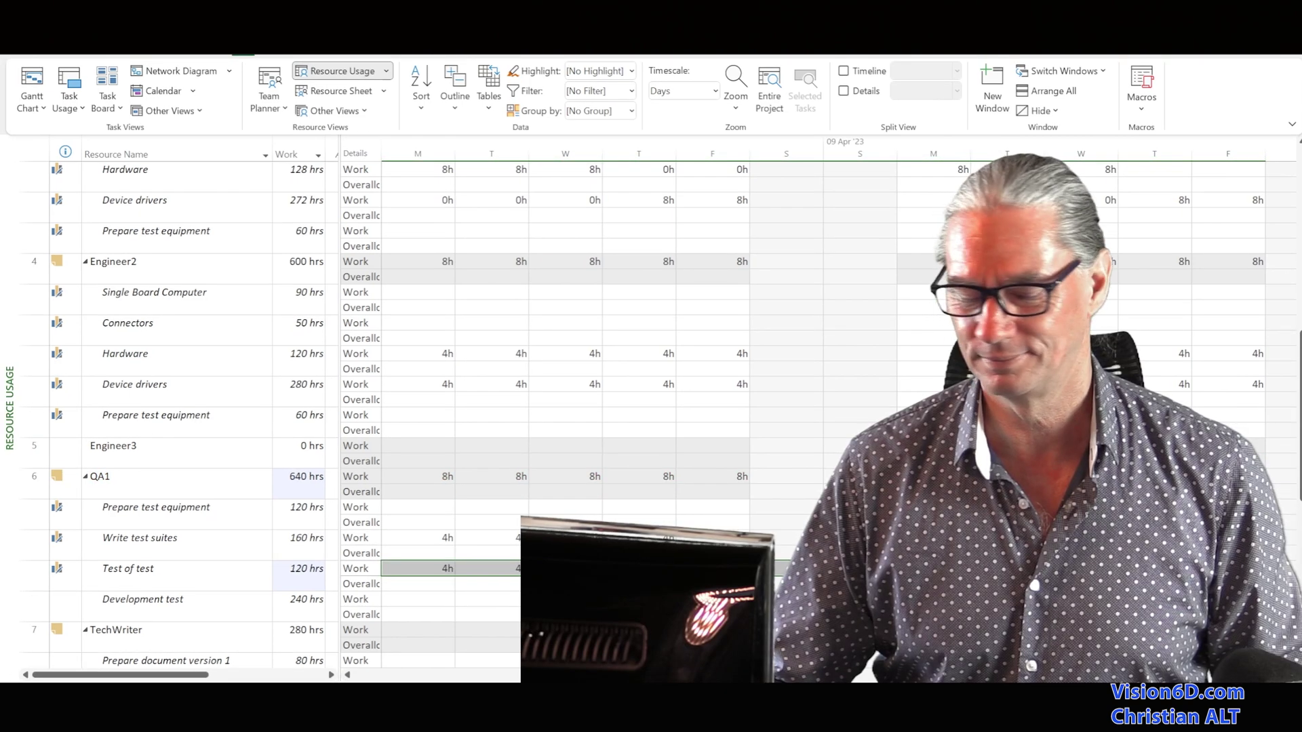